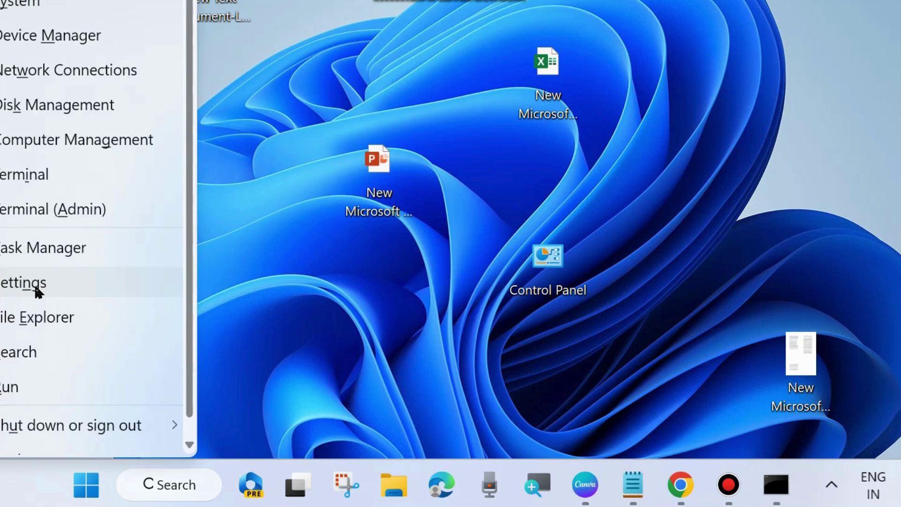
- Open the list of other troubleshooters in the Windows system troubleshooting settings
click(36, 289)
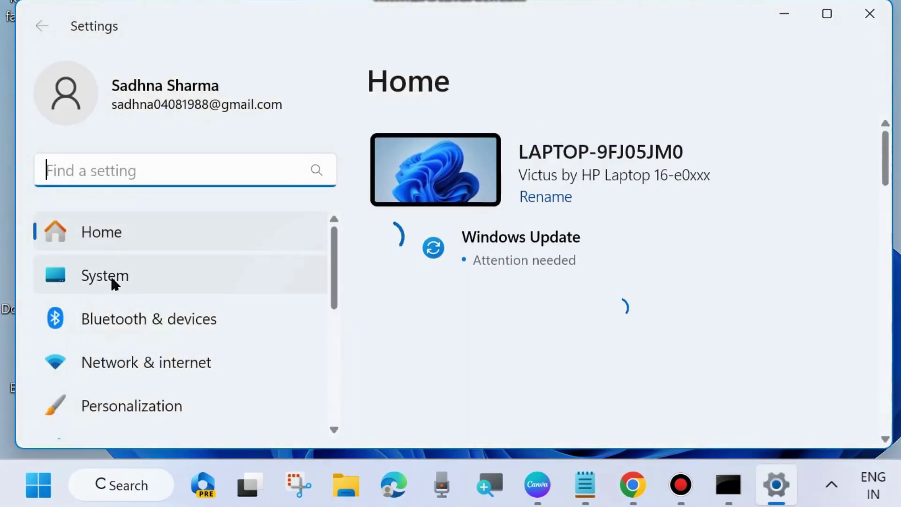
click(112, 279)
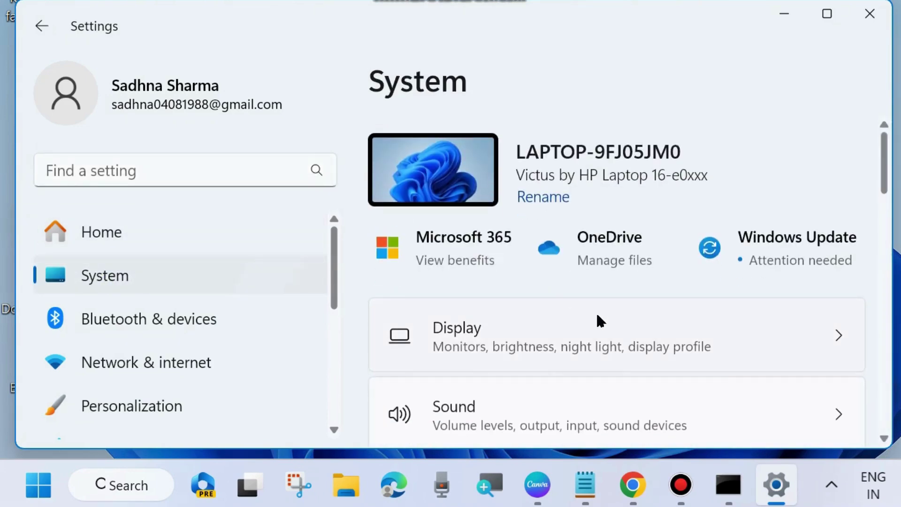
scroll(596, 312, down, 5)
scroll(559, 310, down, 10)
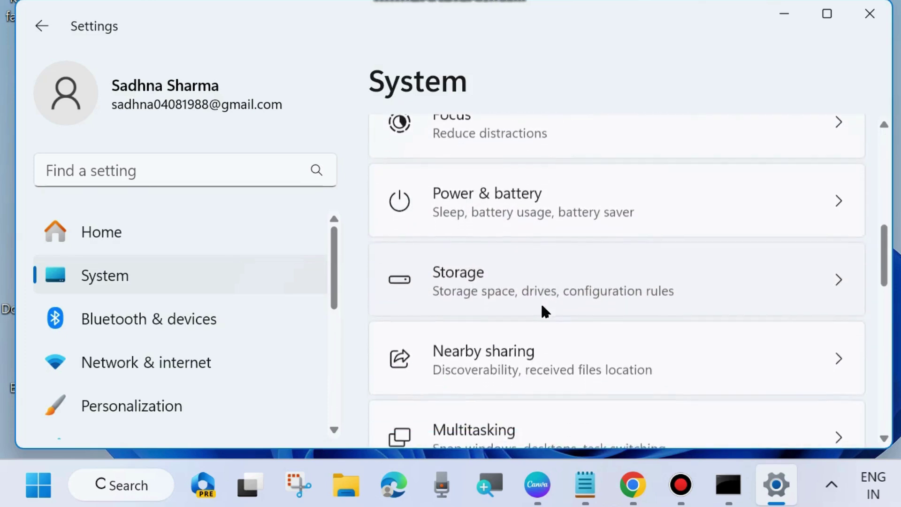
scroll(541, 306, down, 4)
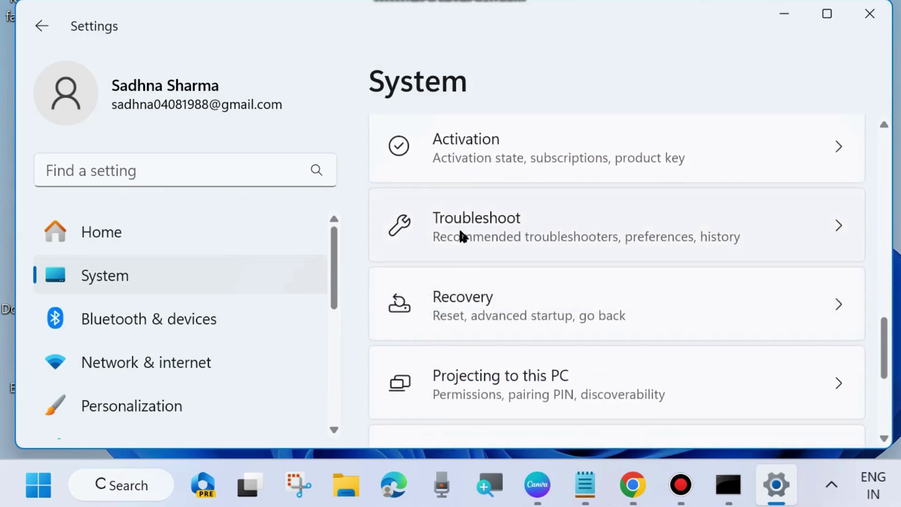
click(535, 230)
scroll(567, 295, down, 2)
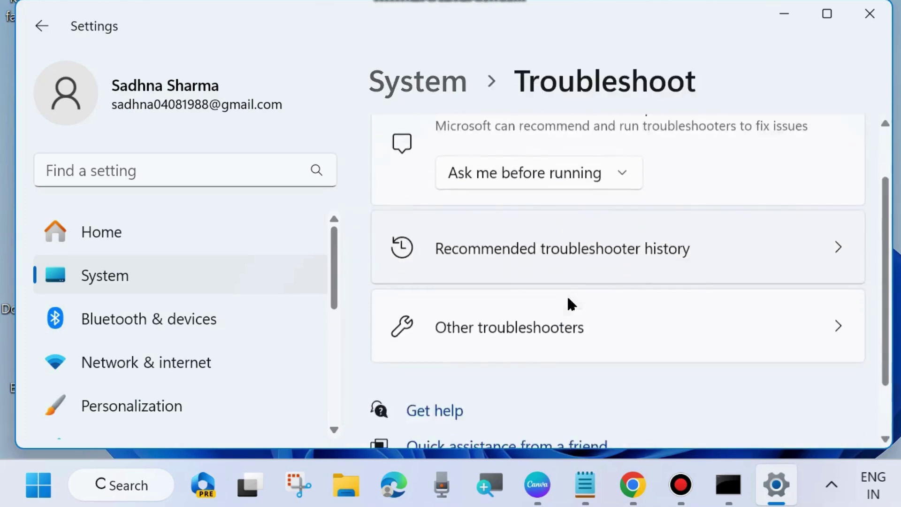
scroll(568, 299, down, 1)
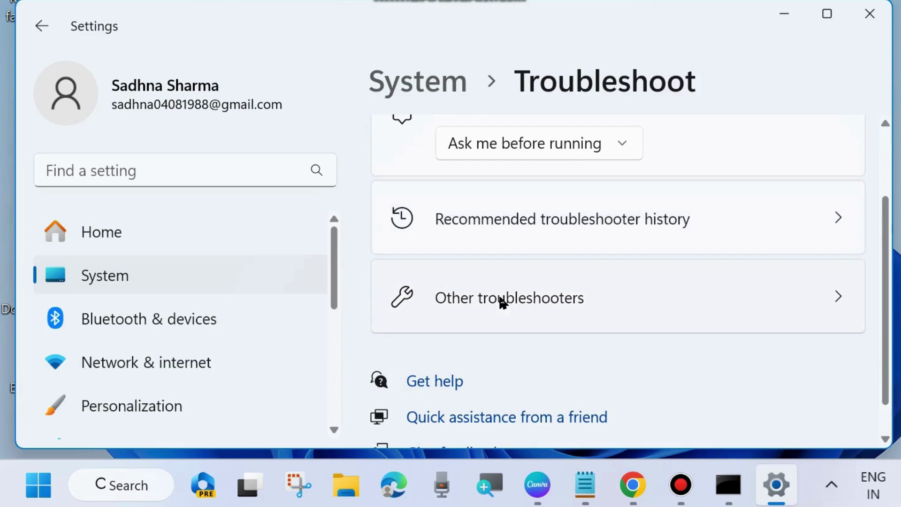
click(544, 303)
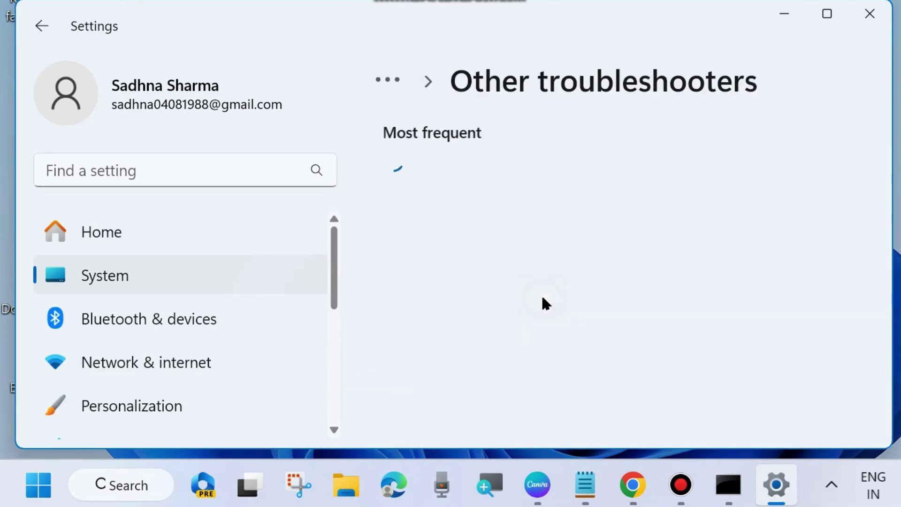
- Run the Windows Update troubleshooter, closing it and the Settings window when done
scroll(559, 263, down, 5)
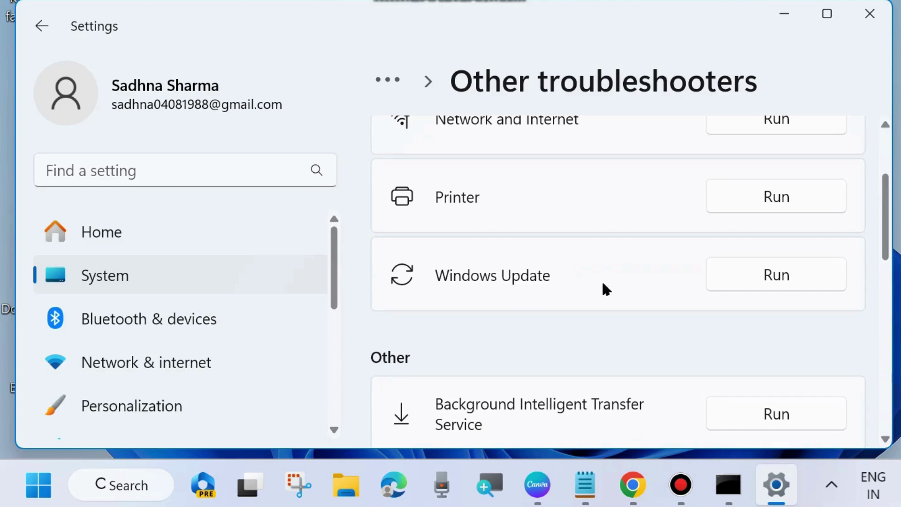
click(775, 277)
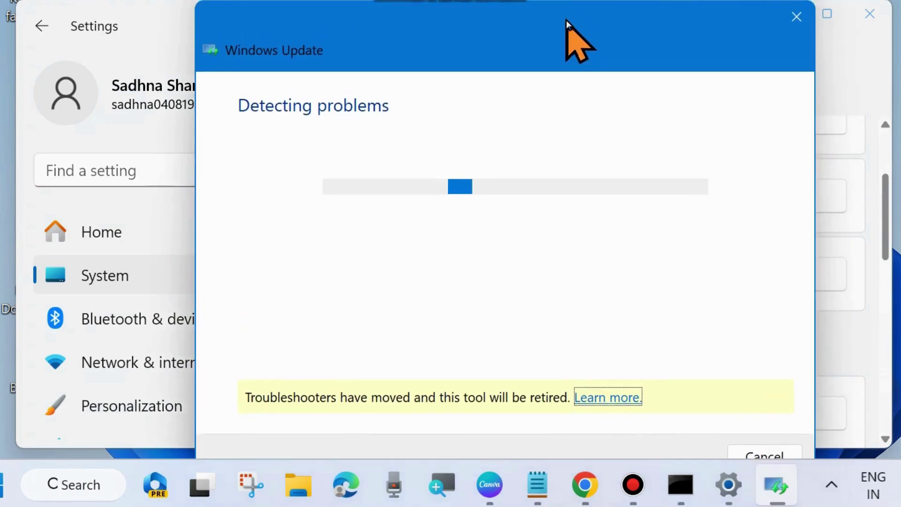
drag(567, 20, 557, 21)
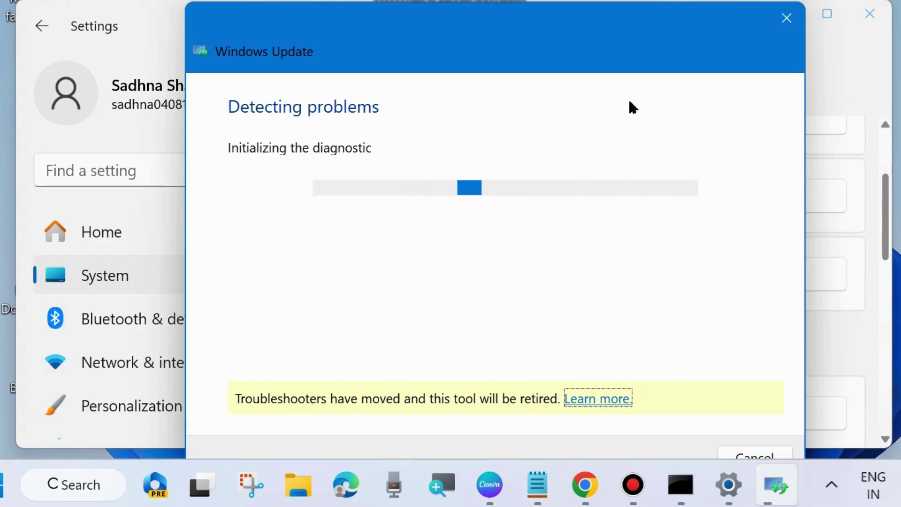
click(790, 19)
click(873, 19)
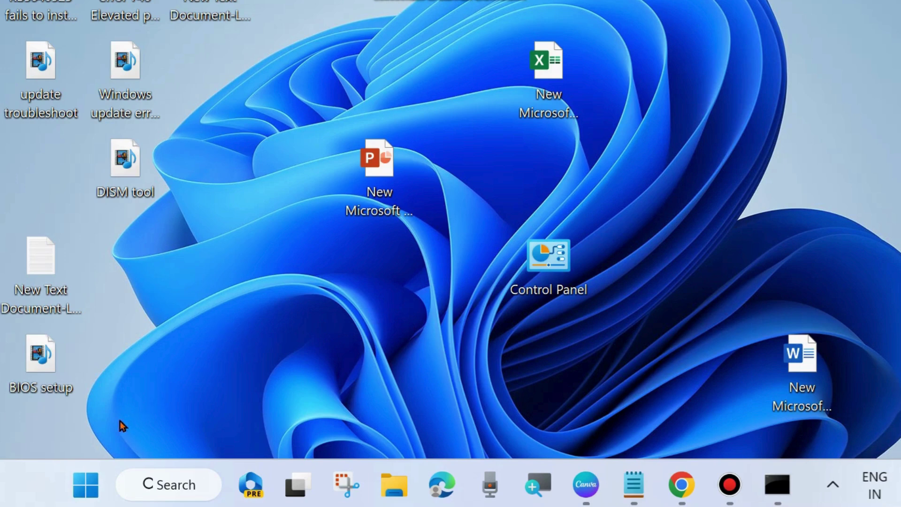
- Open the Services console by running services.msc and reposition its window so the services list is in view
right_click(83, 491)
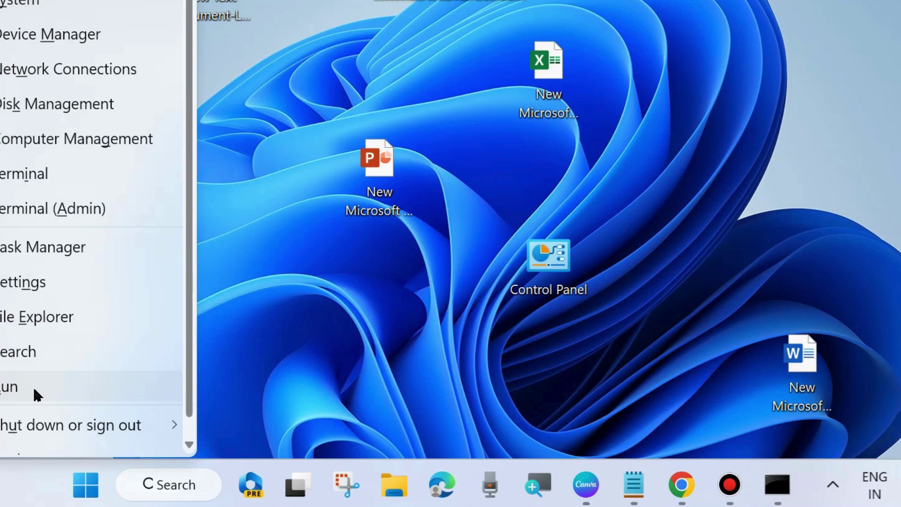
click(34, 388)
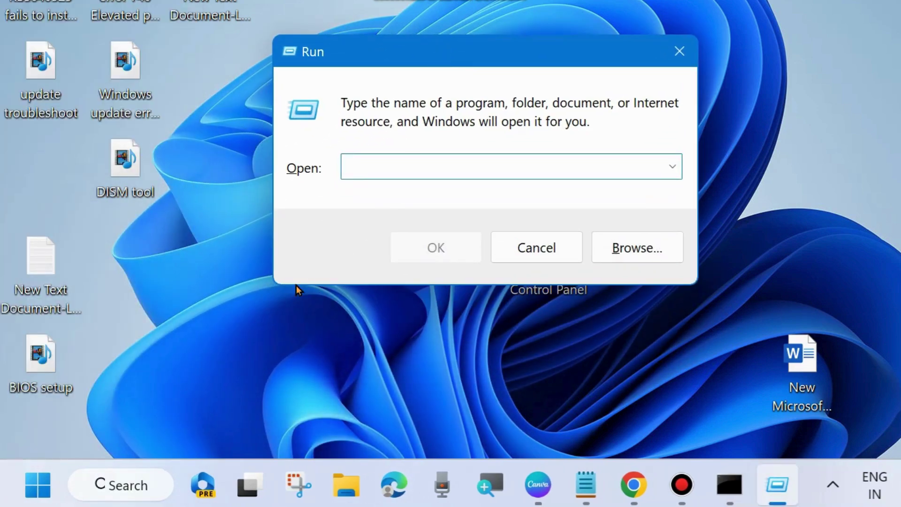
text(services)
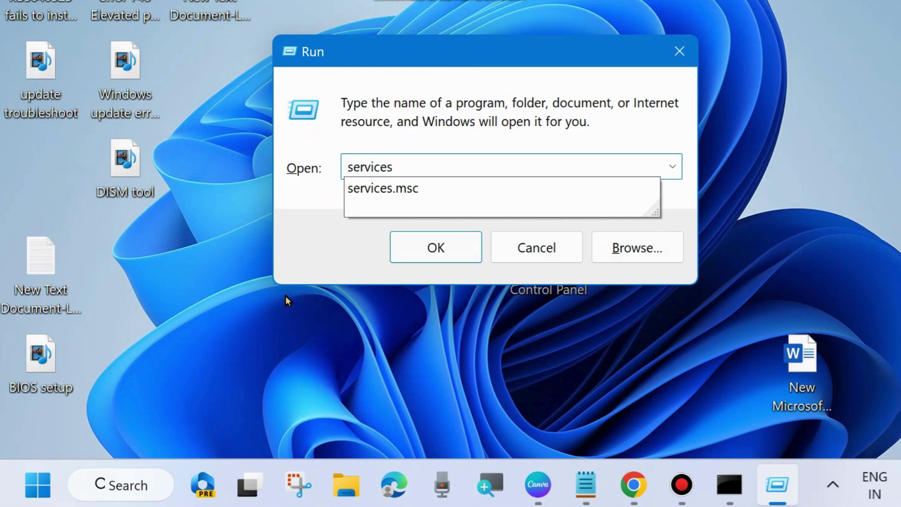
click(404, 190)
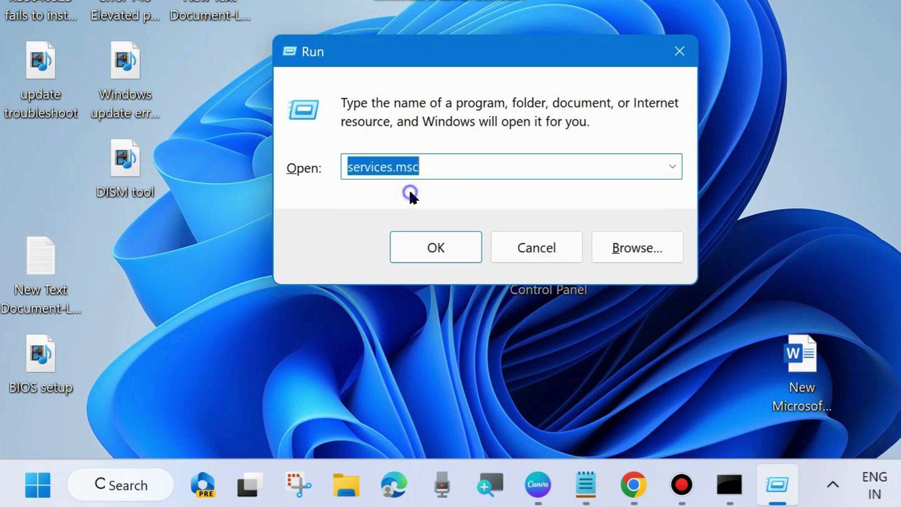
click(459, 171)
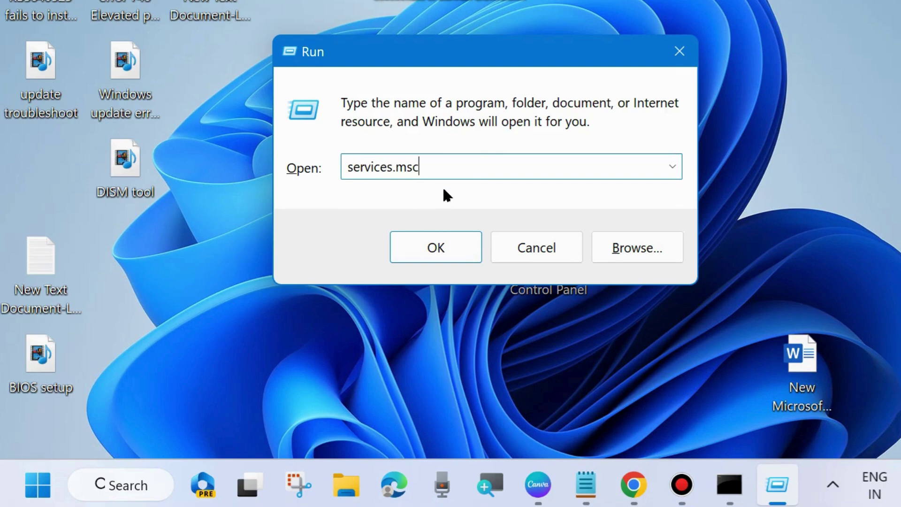
click(437, 247)
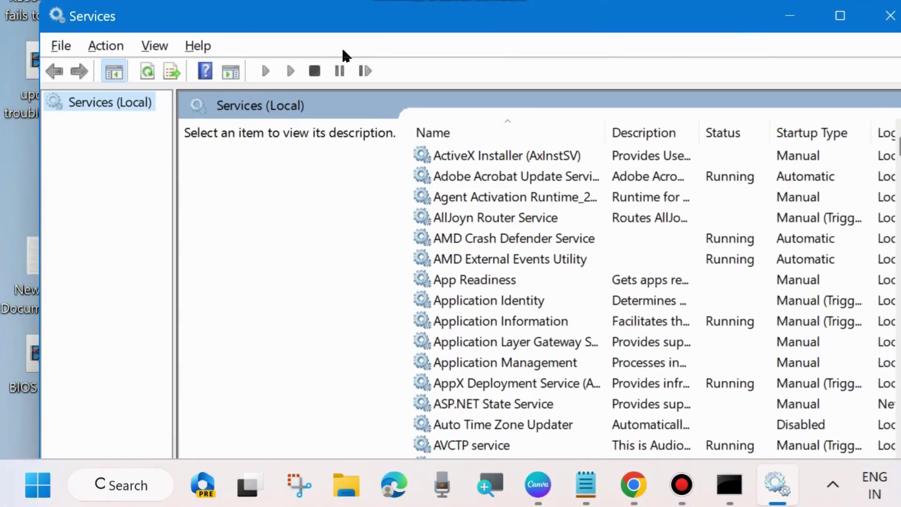
drag(555, 27, 490, 0)
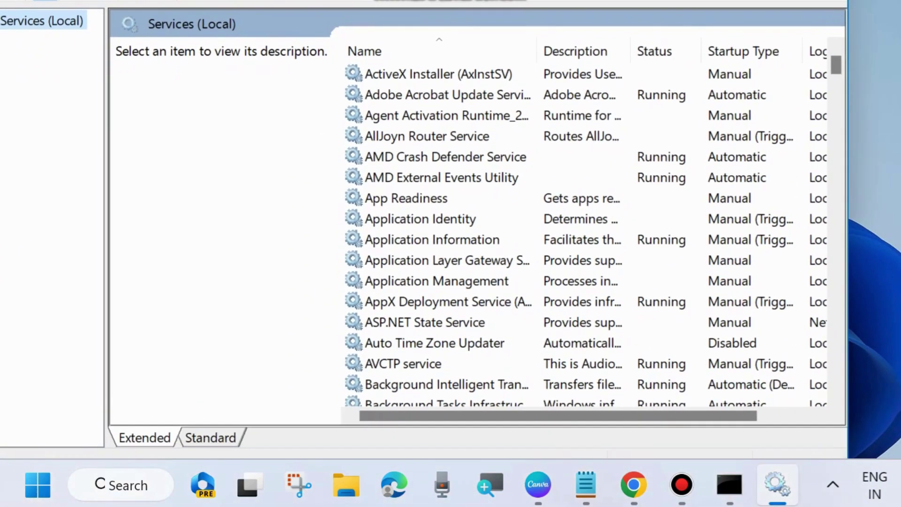
- Restart the Background Intelligent Transfer Service
scroll(404, 278, down, 3)
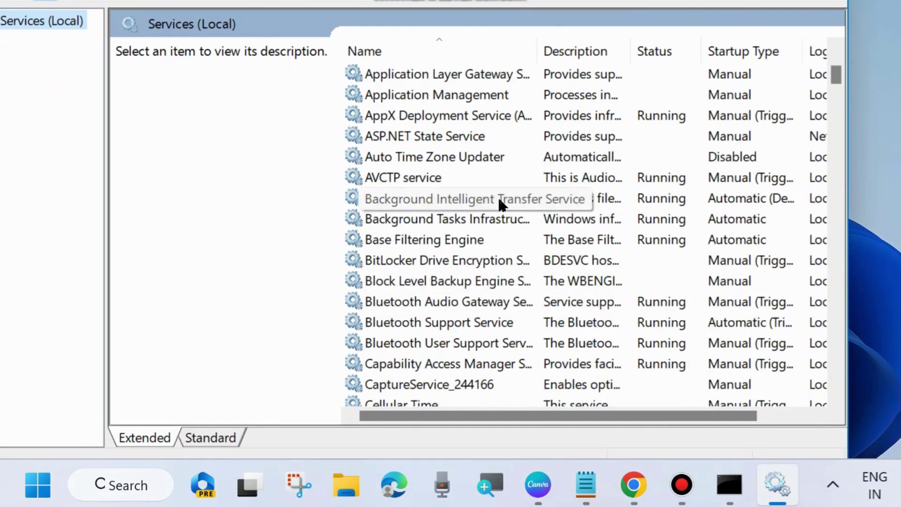
click(497, 197)
right_click(423, 204)
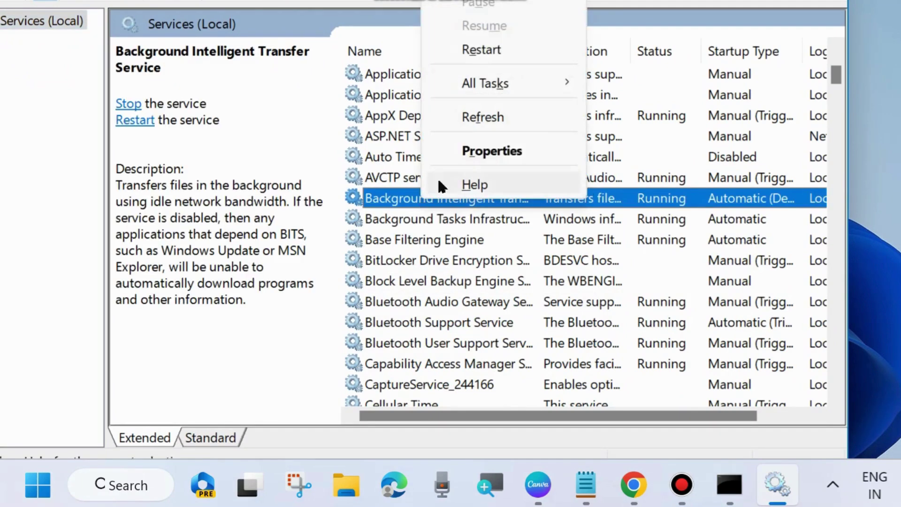
click(482, 49)
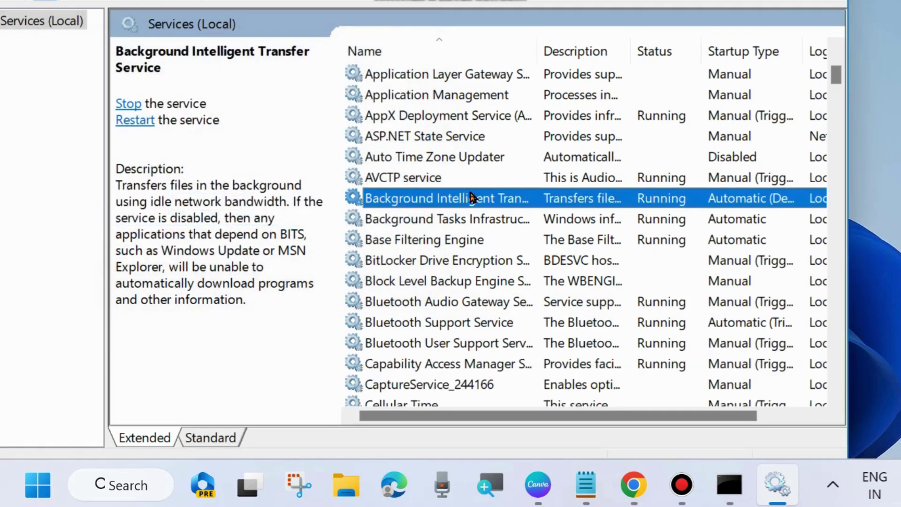
- Set the Background Intelligent Transfer Service's startup type to Automatic and apply the change
double_click(482, 194)
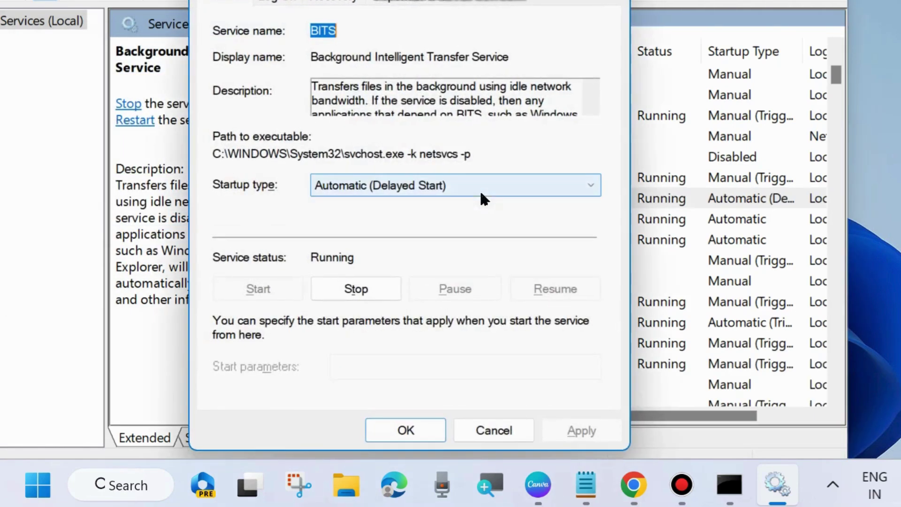
click(416, 184)
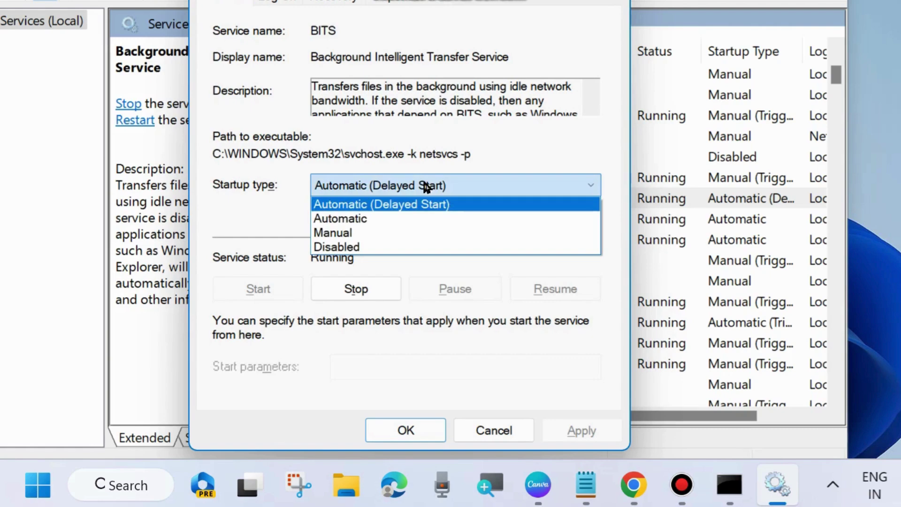
click(370, 220)
click(578, 431)
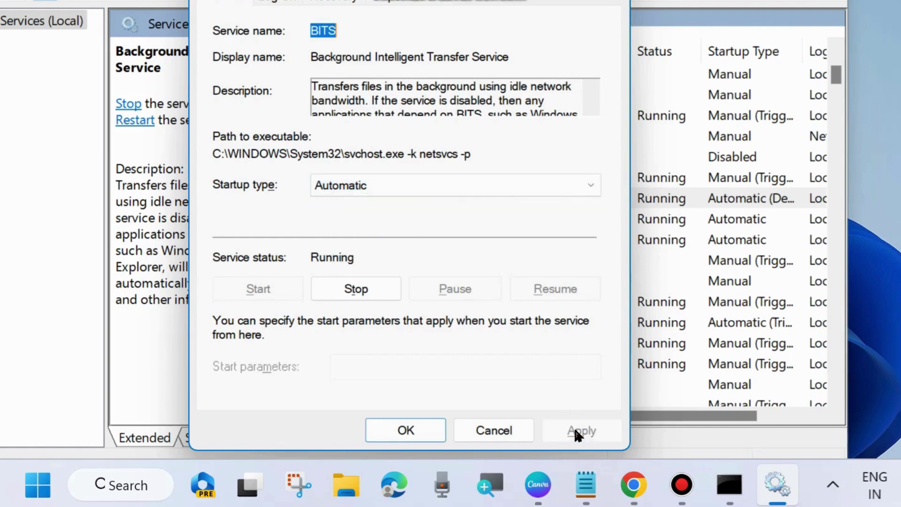
click(405, 430)
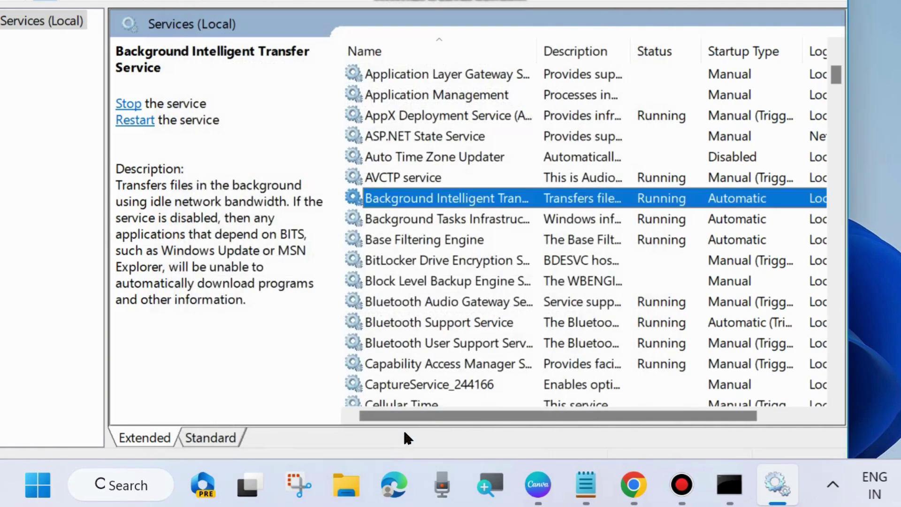
- Restart Cryptographic Services and check its startup type in the service properties
scroll(461, 282, down, 8)
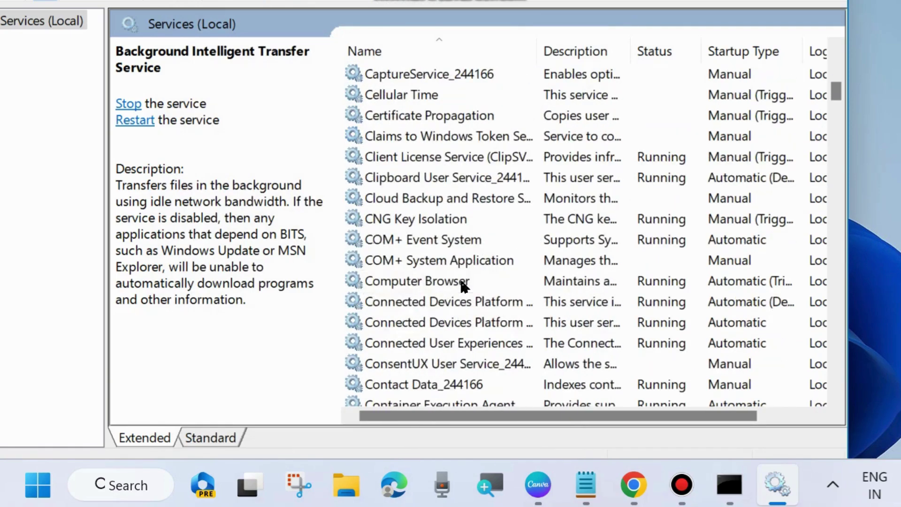
scroll(463, 285, down, 3)
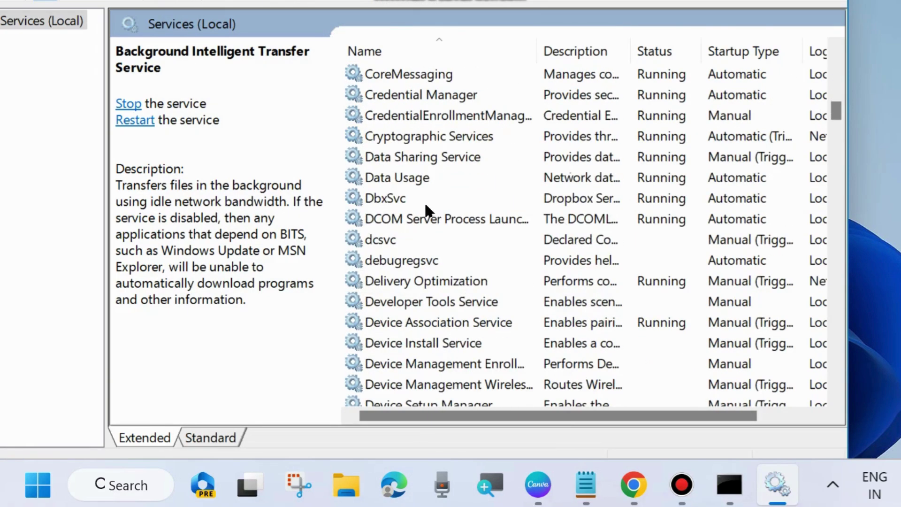
click(418, 140)
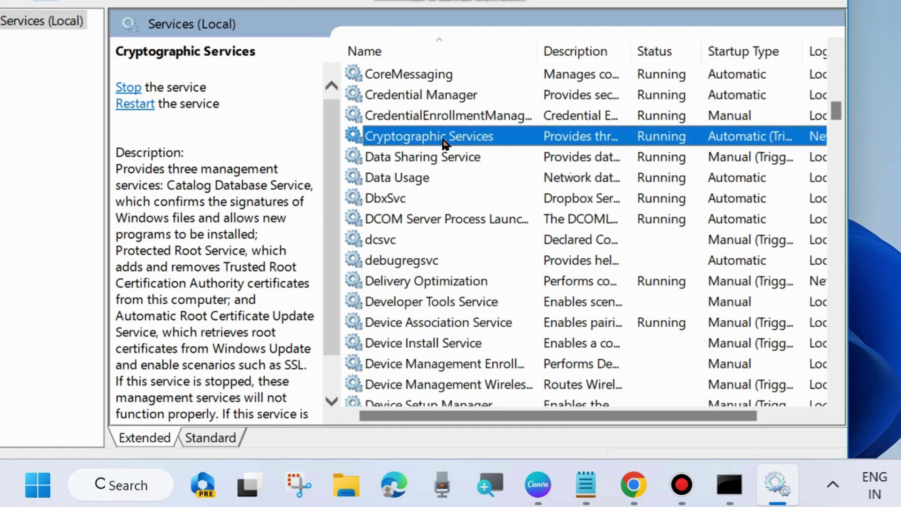
right_click(423, 138)
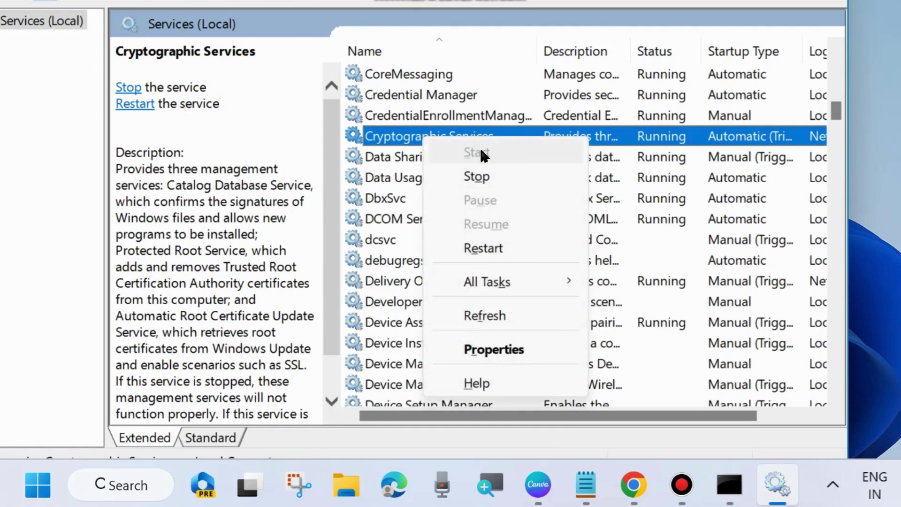
click(483, 248)
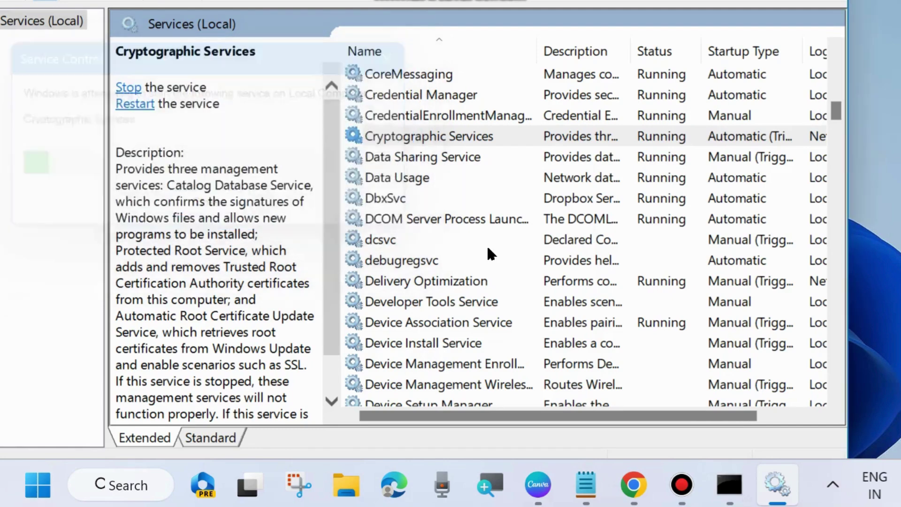
double_click(458, 141)
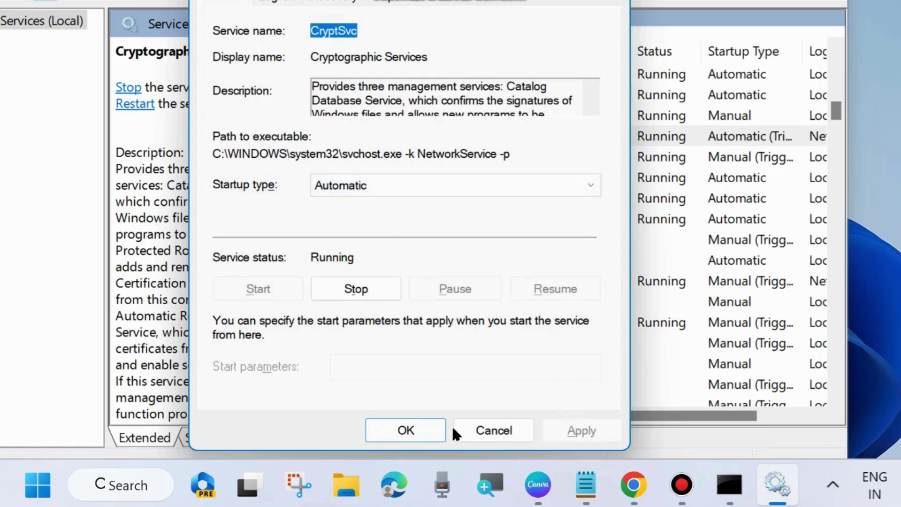
click(419, 428)
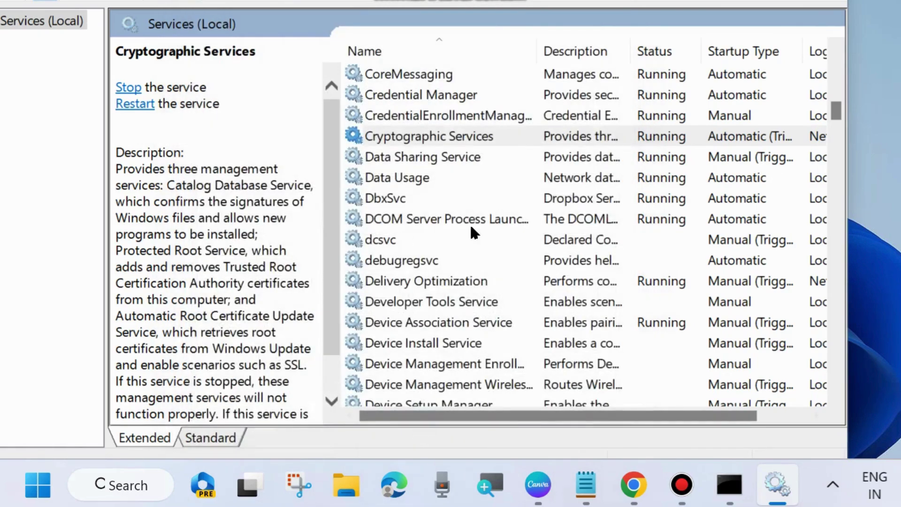
- Start the Windows Installer service and check its startup type in the service properties
scroll(446, 270, down, 17)
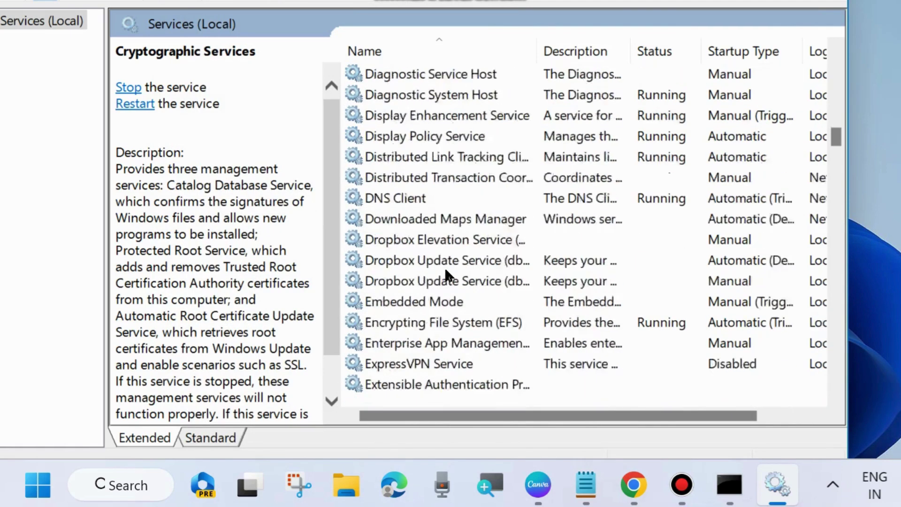
scroll(516, 291, down, 12)
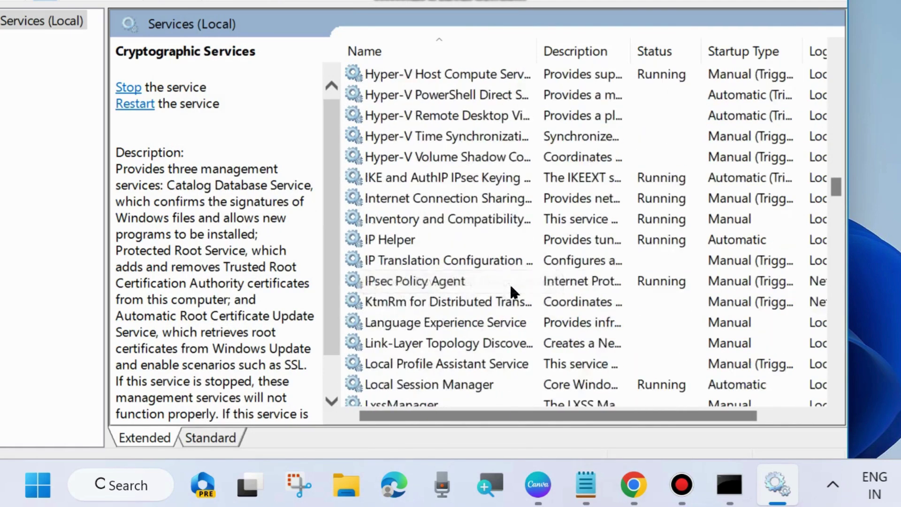
drag(835, 204, 833, 363)
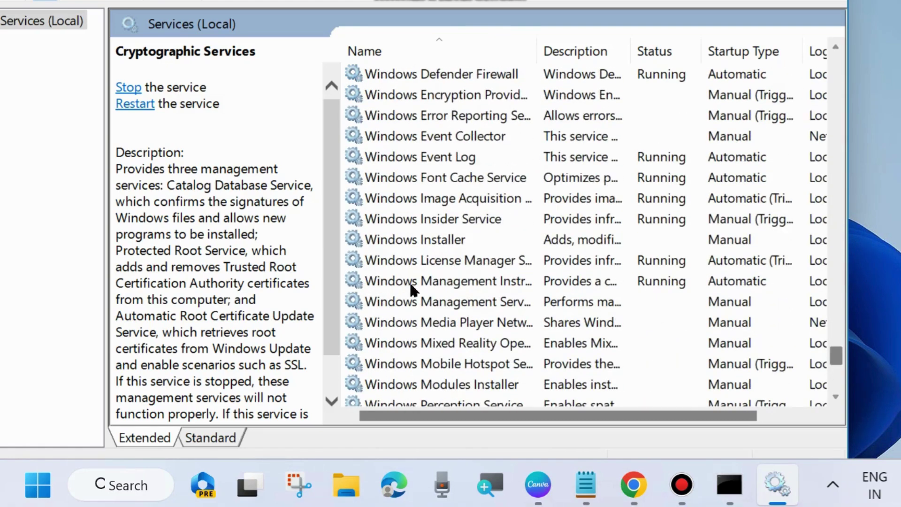
click(410, 240)
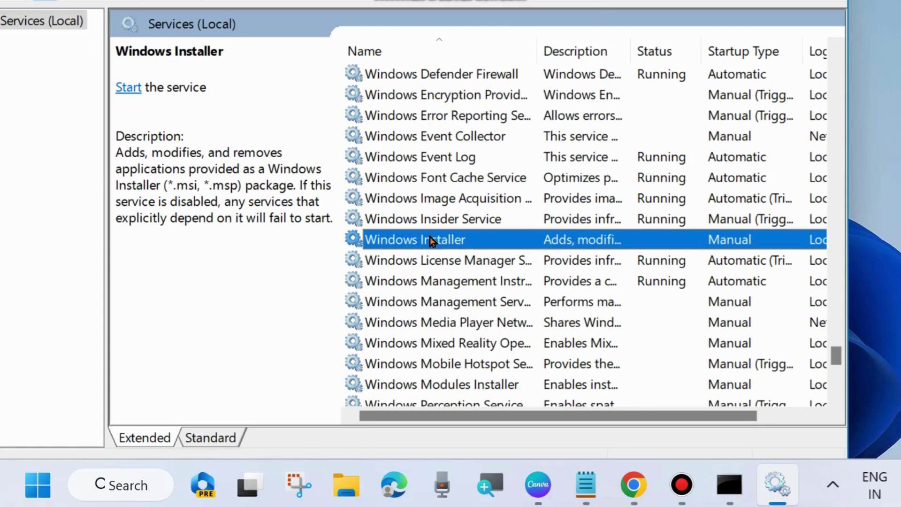
right_click(431, 238)
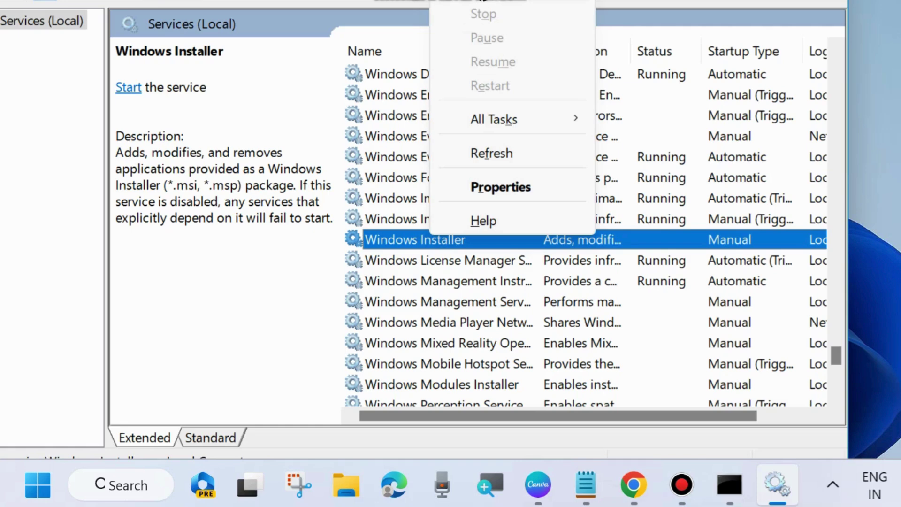
click(483, 1)
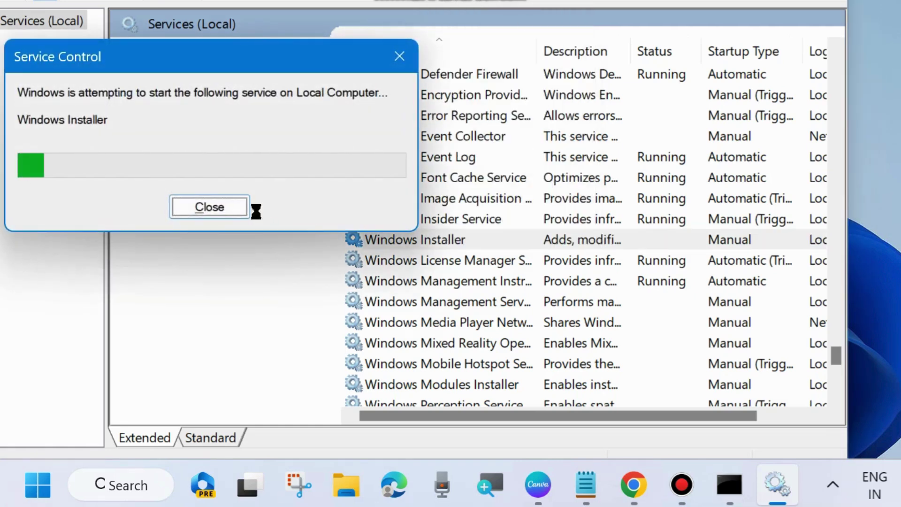
double_click(432, 242)
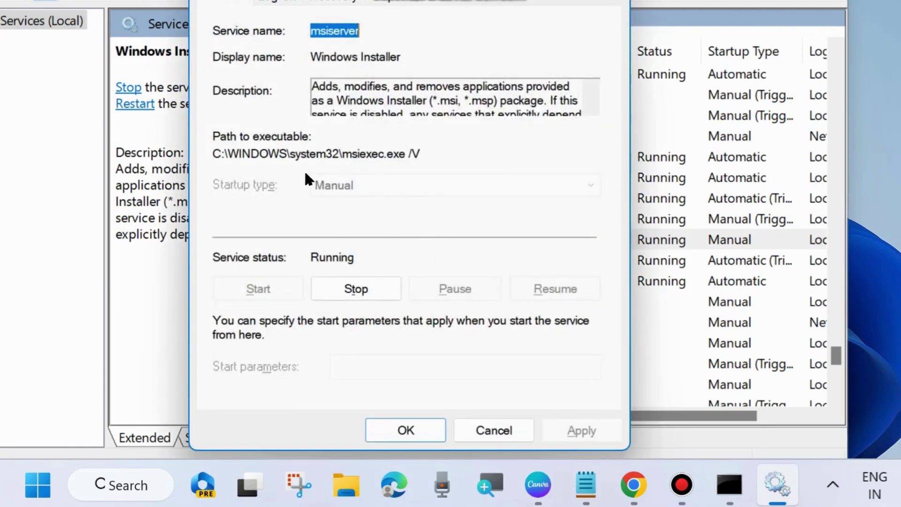
click(405, 428)
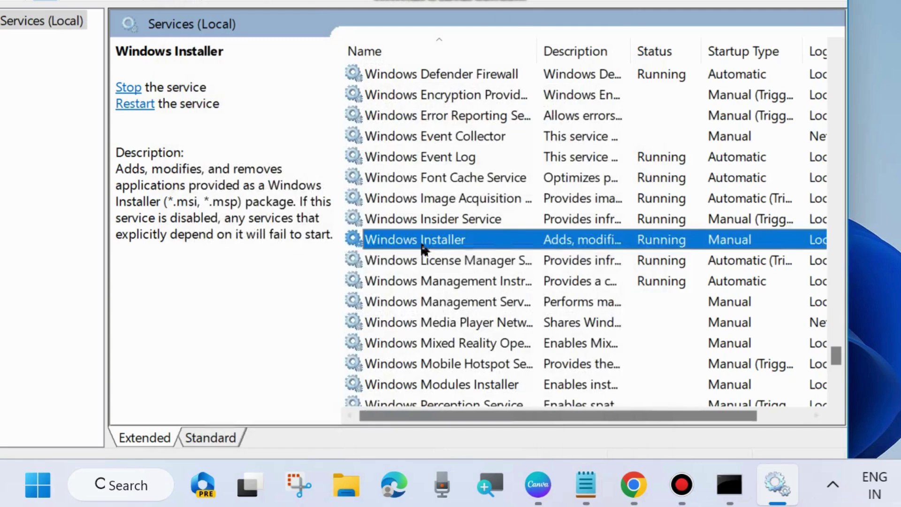
- Restart the Windows Update service, check its startup type in the service properties, and close the Services console
scroll(444, 300, down, 7)
scroll(448, 310, down, 1)
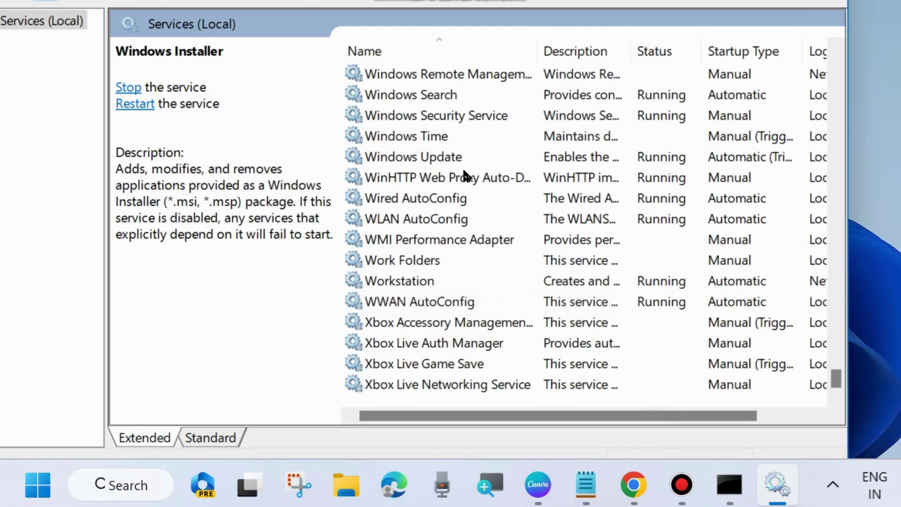
click(441, 159)
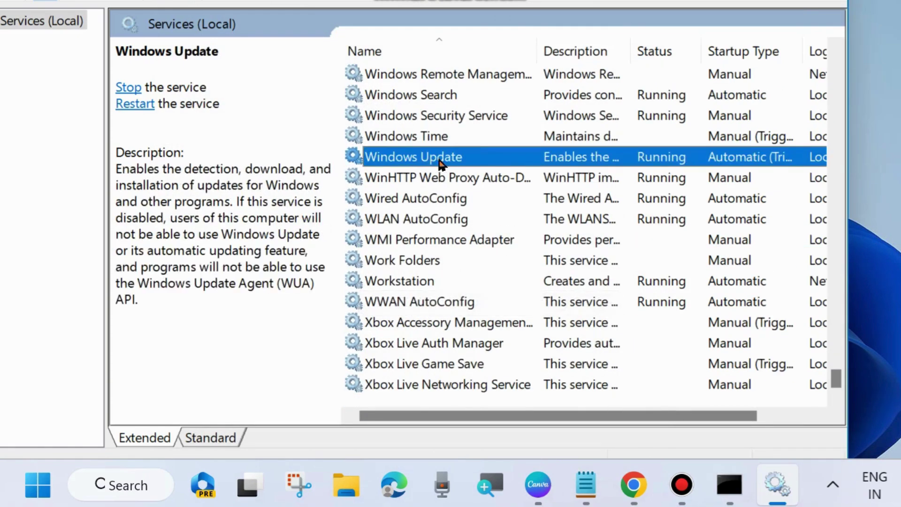
right_click(393, 165)
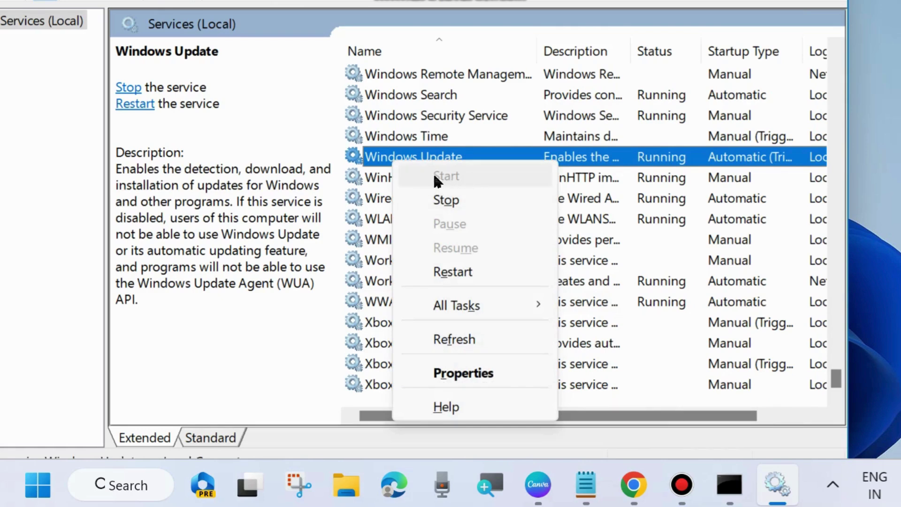
click(460, 272)
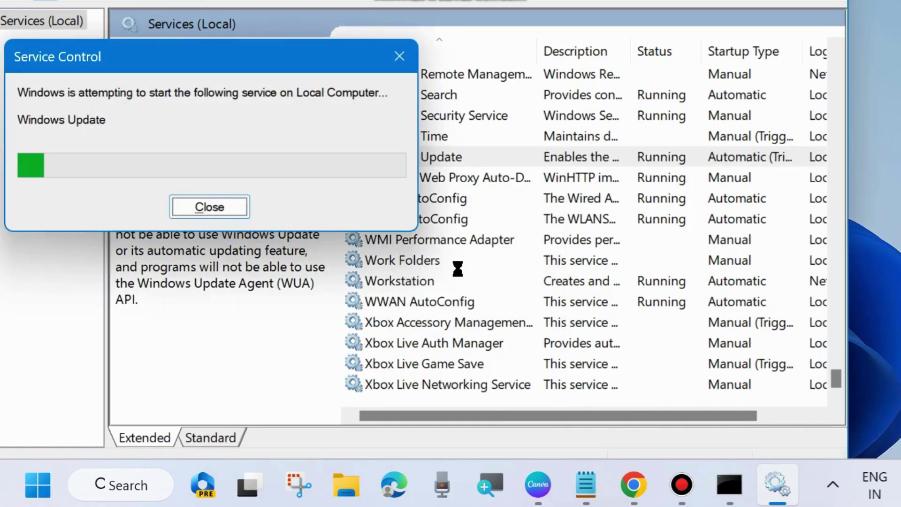
double_click(425, 157)
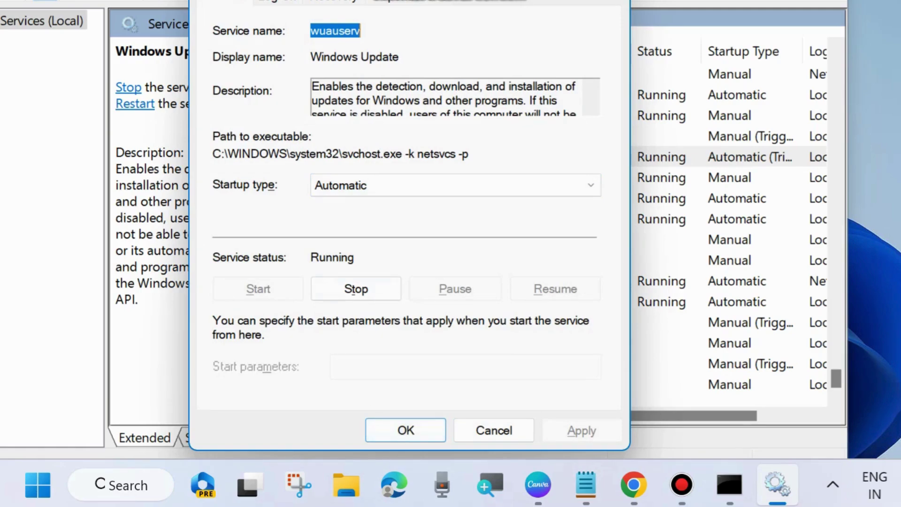
key(Return)
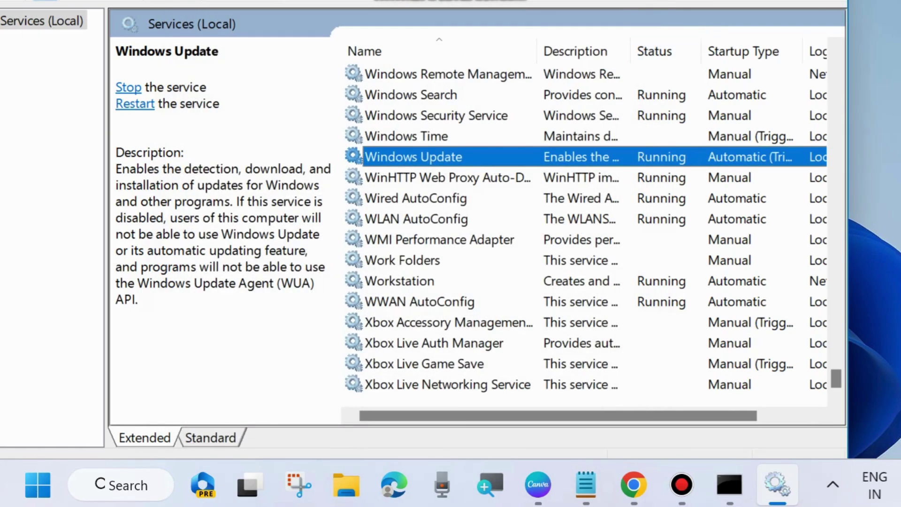
key(alt+F4)
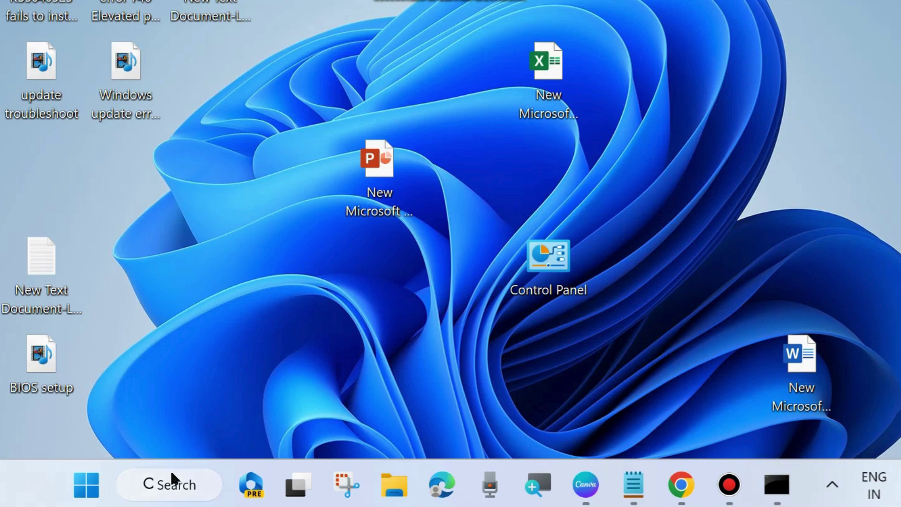
- Search Windows for cmd and open Command Prompt as administrator
click(172, 486)
text(cmd)
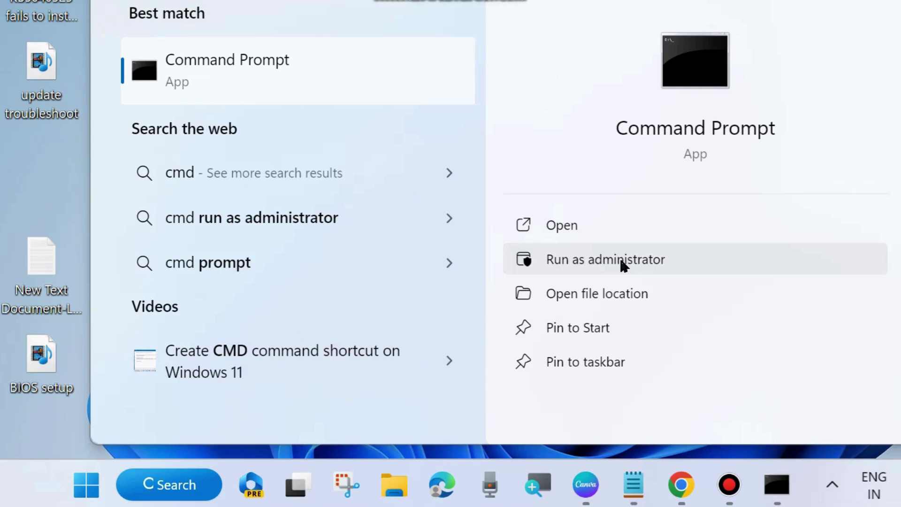
click(710, 258)
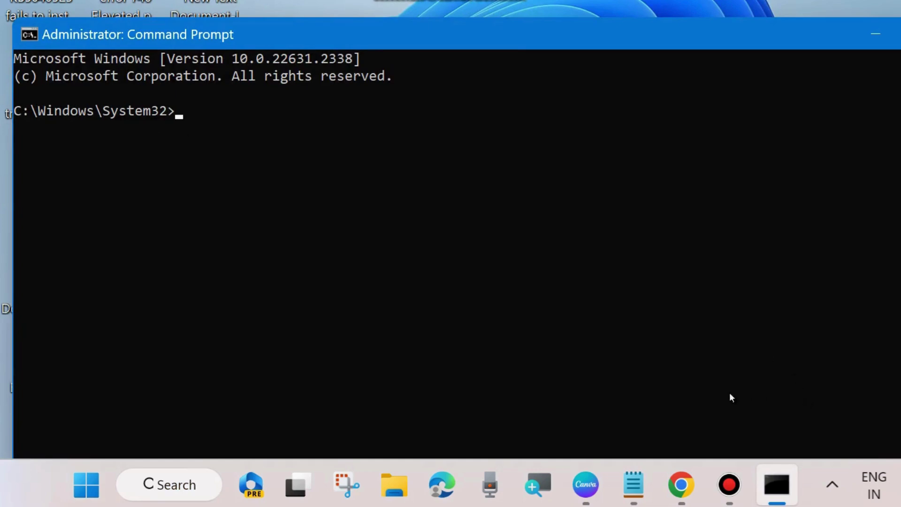
- Switch to the Notepad document and review the DISM cleanup-image commands for scanhealth, checkhealth and restorehealth one by one
click(634, 485)
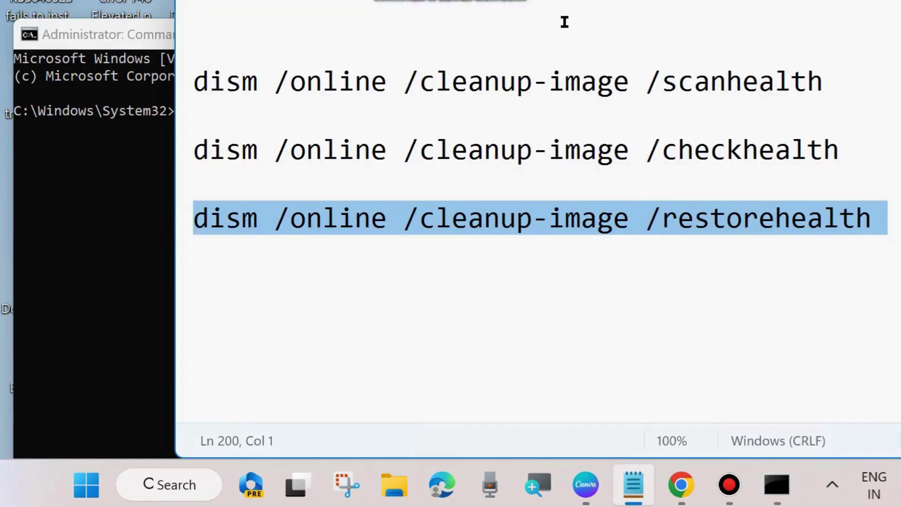
drag(592, 1, 598, 16)
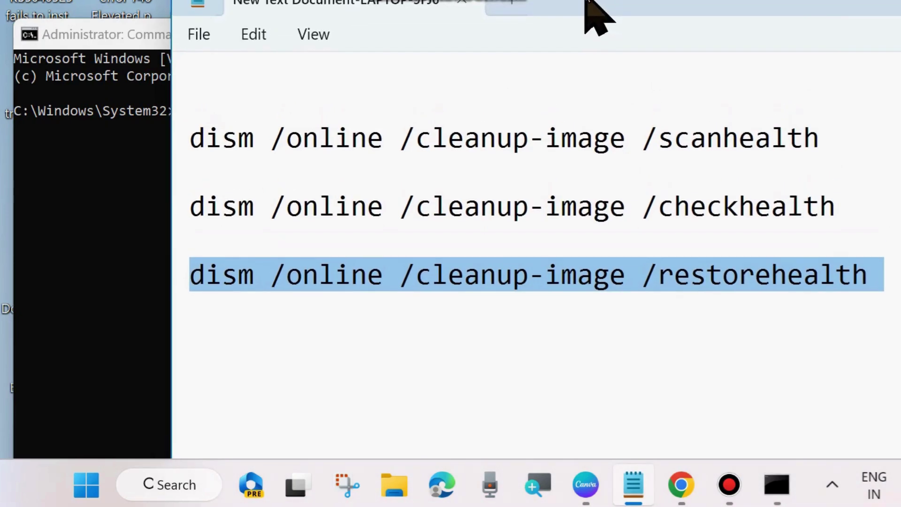
click(187, 149)
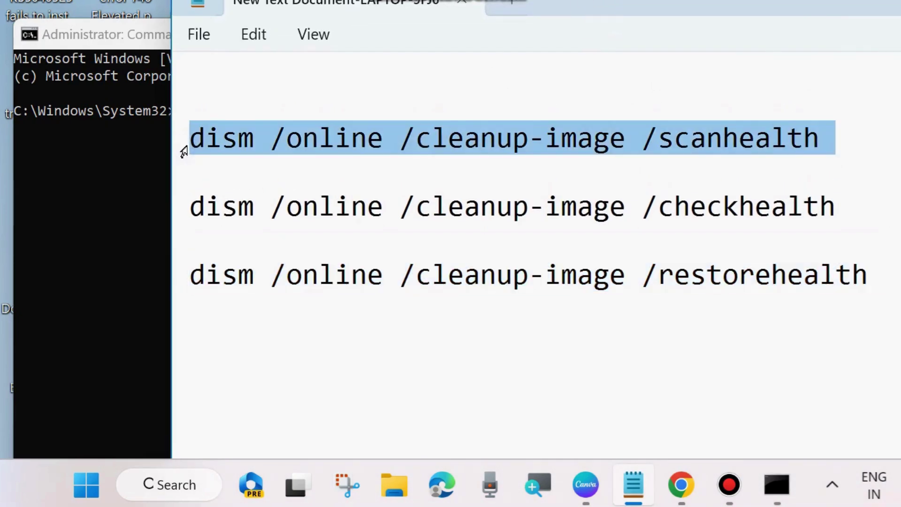
click(183, 217)
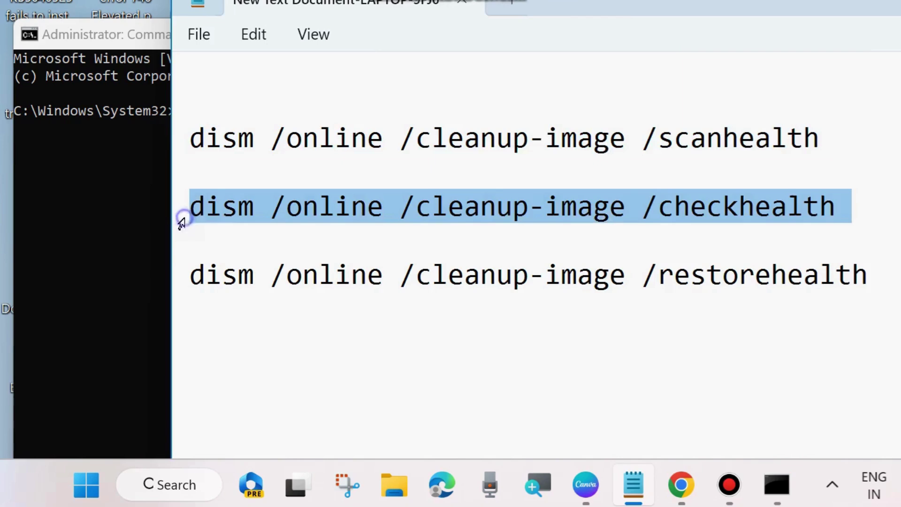
click(177, 283)
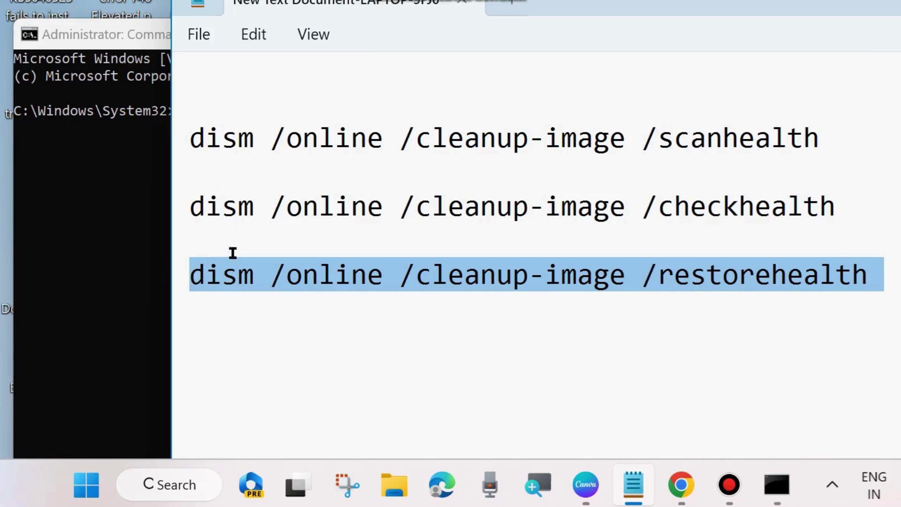
drag(527, 9, 535, 160)
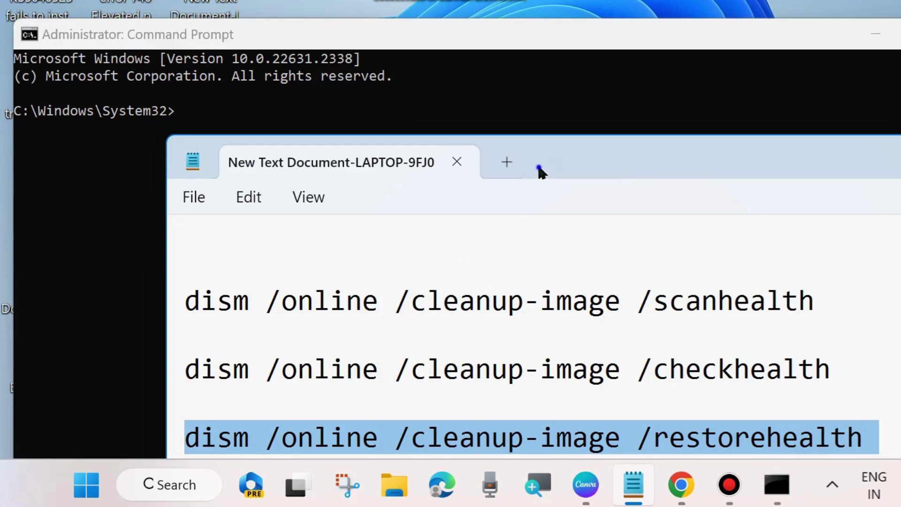
drag(539, 171, 521, 147)
- Return to the administrator Command Prompt, enter the command sfc /scannow, and dismiss the window
click(899, 136)
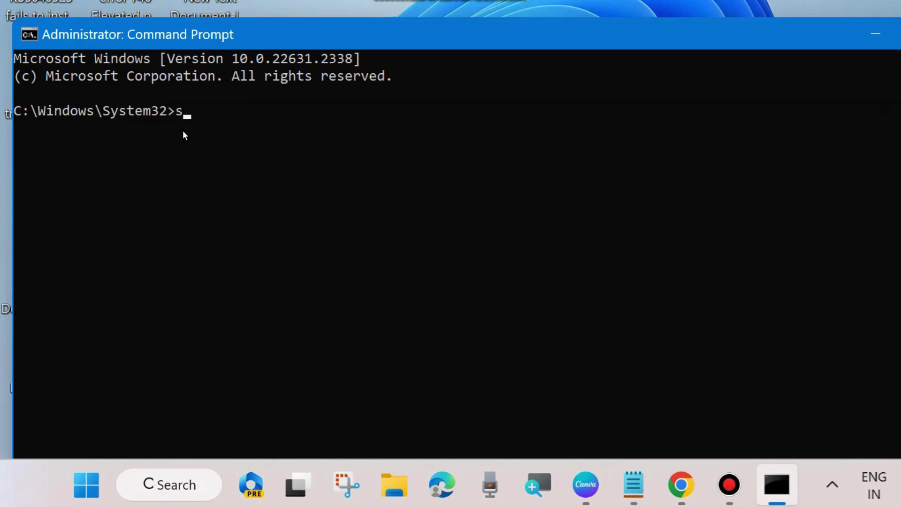
text(sfc /scannow)
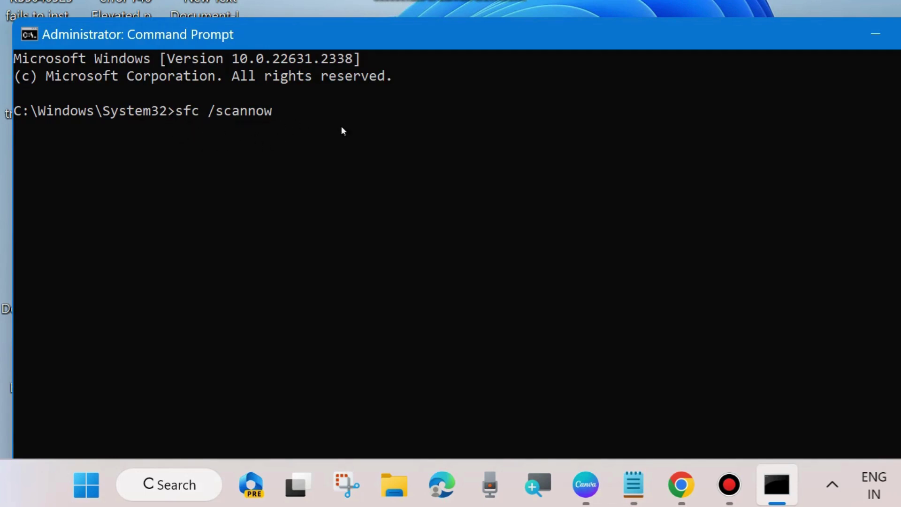
click(874, 27)
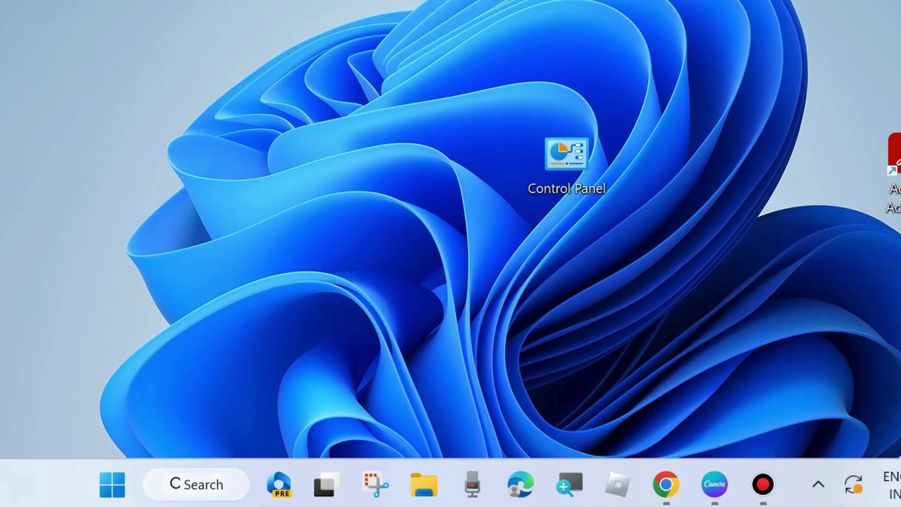
- Search Windows for Disk Cleanup, open it, and select the Windows (C:) drive for cleaning
click(212, 488)
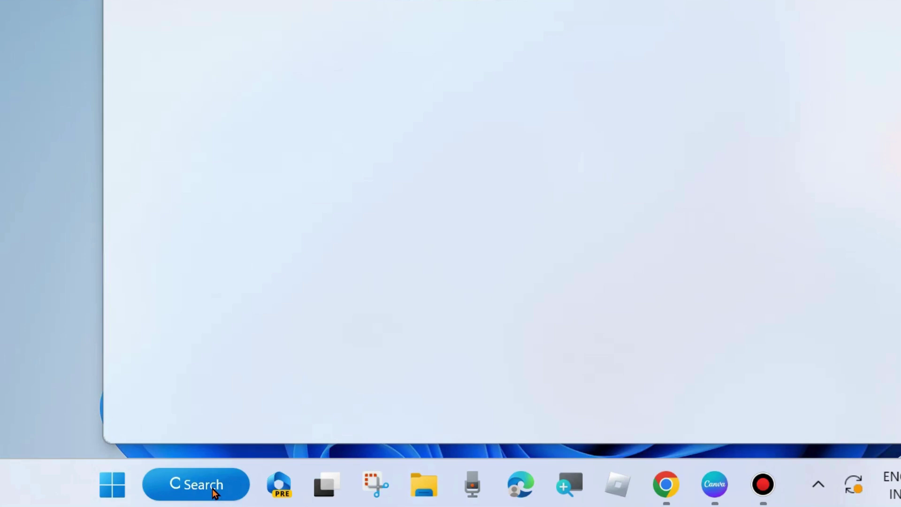
text(disc)
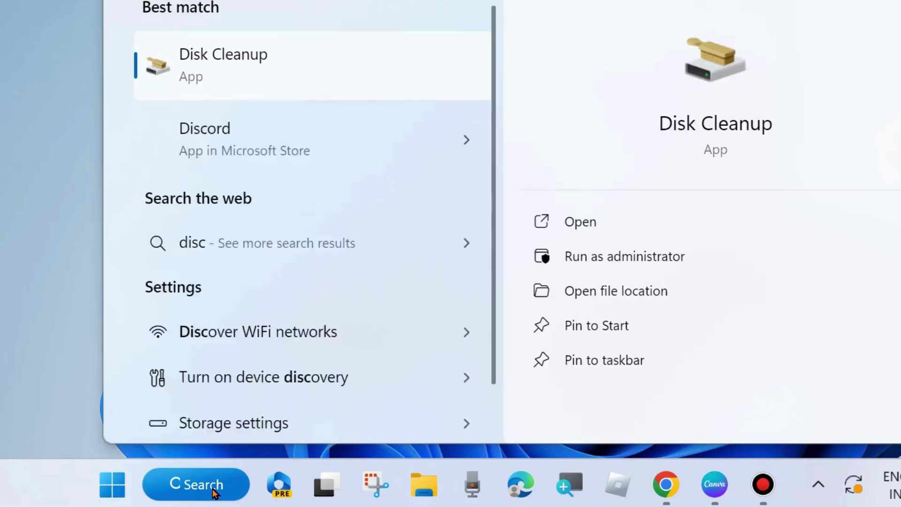
click(578, 223)
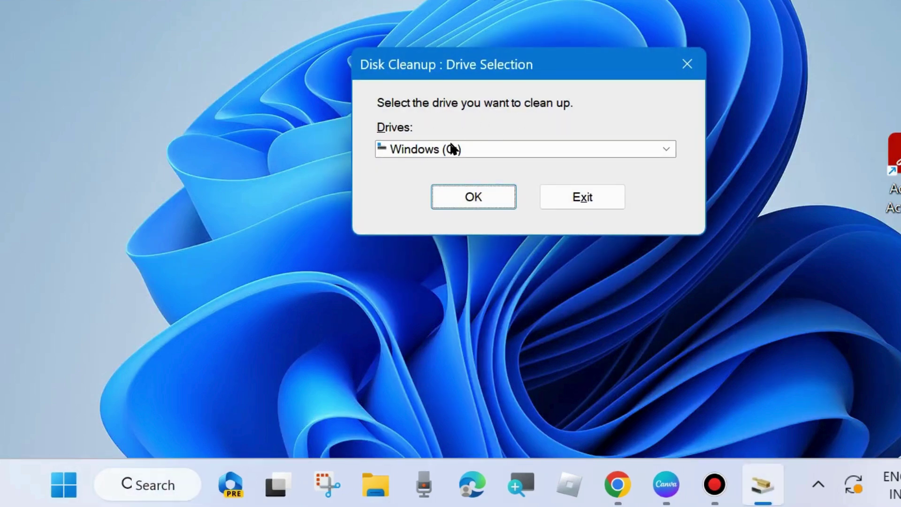
click(475, 196)
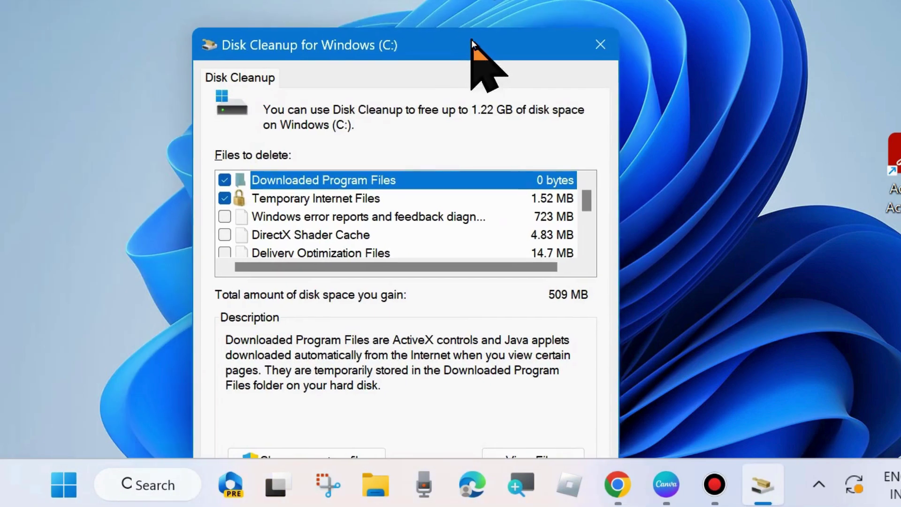
- Review the files selected for cleanup on the Windows (C:) drive and permanently delete them
drag(471, 39, 479, 32)
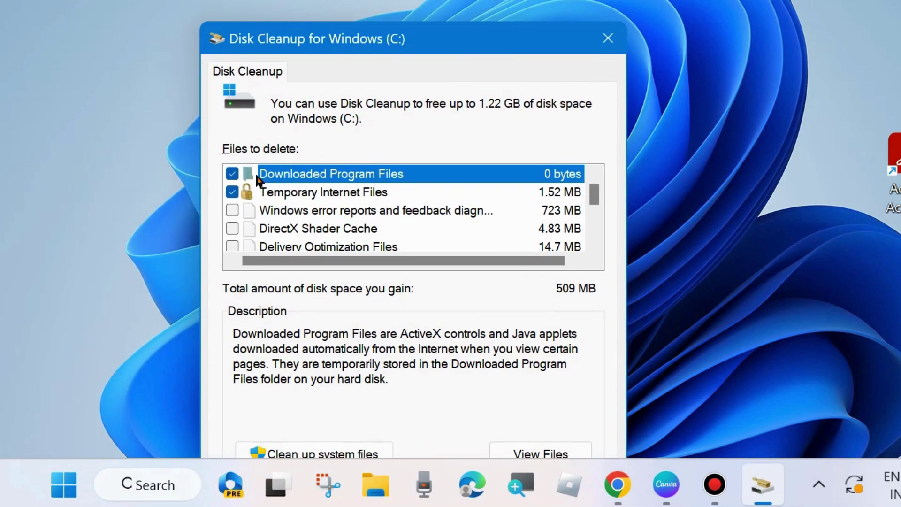
scroll(273, 235, down, 1)
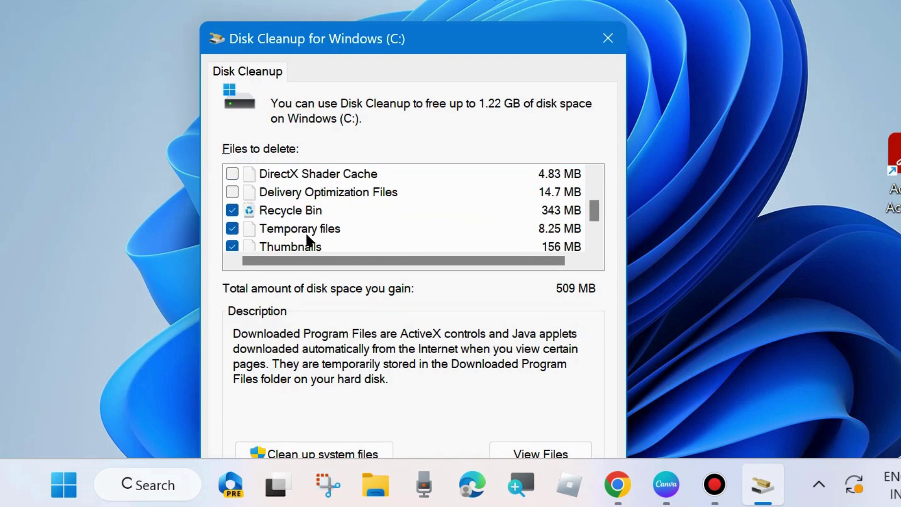
scroll(306, 232, down, 1)
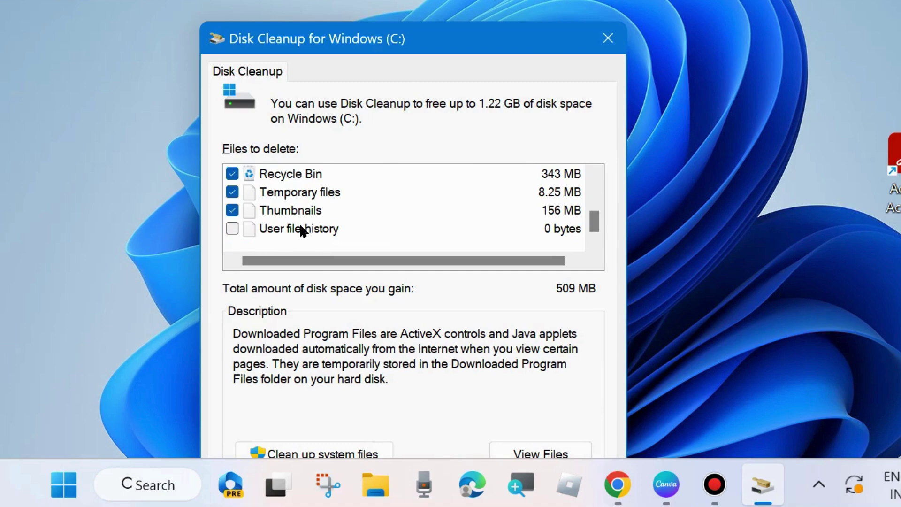
scroll(303, 231, up, 3)
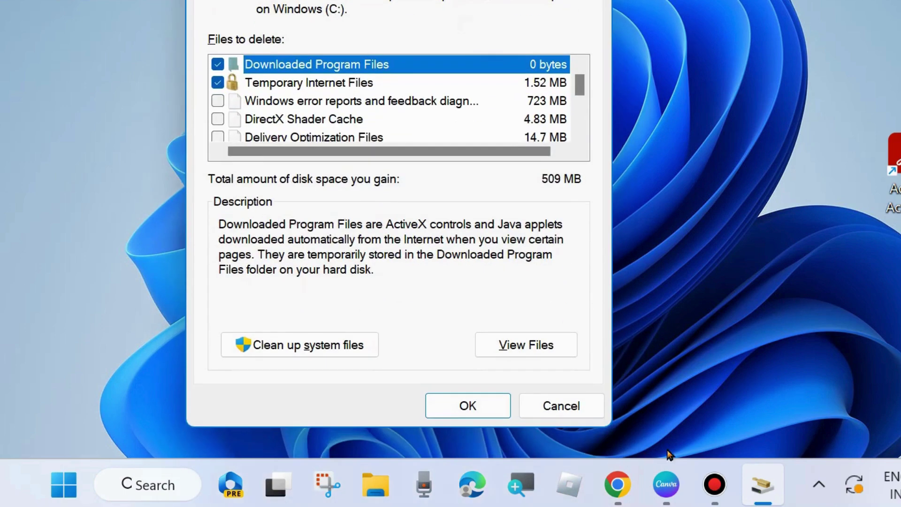
click(472, 406)
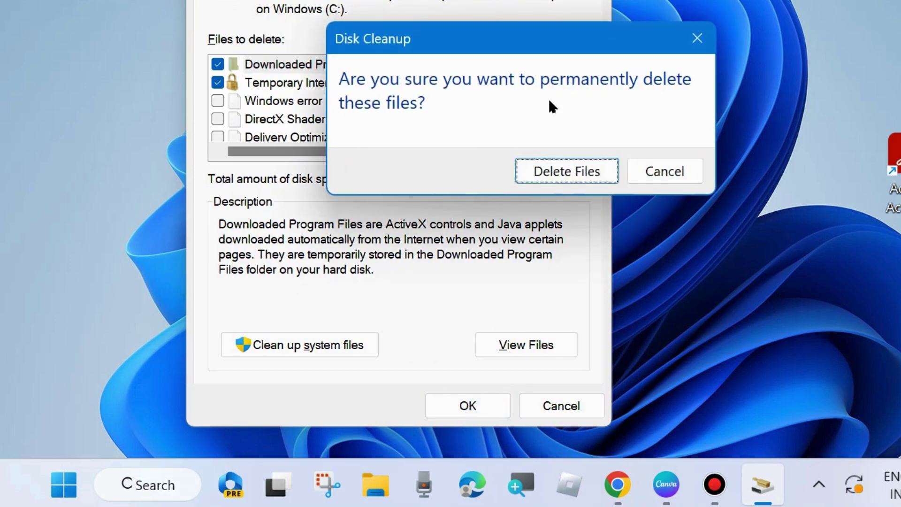
click(553, 169)
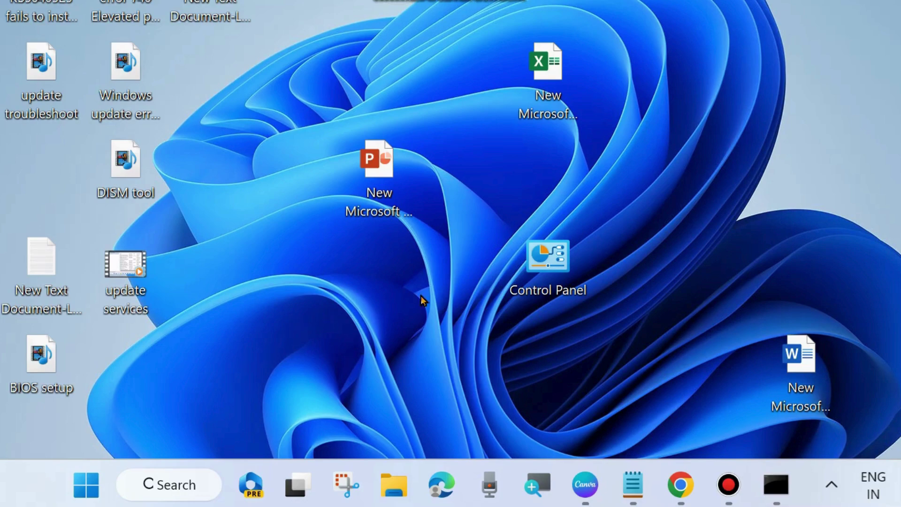
- Search Windows for cmd, bring up the administrator Command Prompt, and clear the sfc /scannow command from the prompt
click(165, 481)
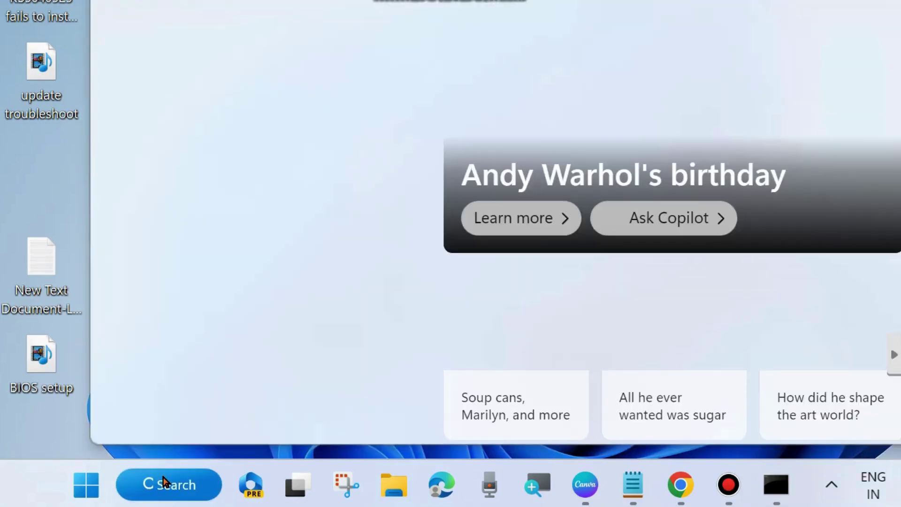
text(cmd)
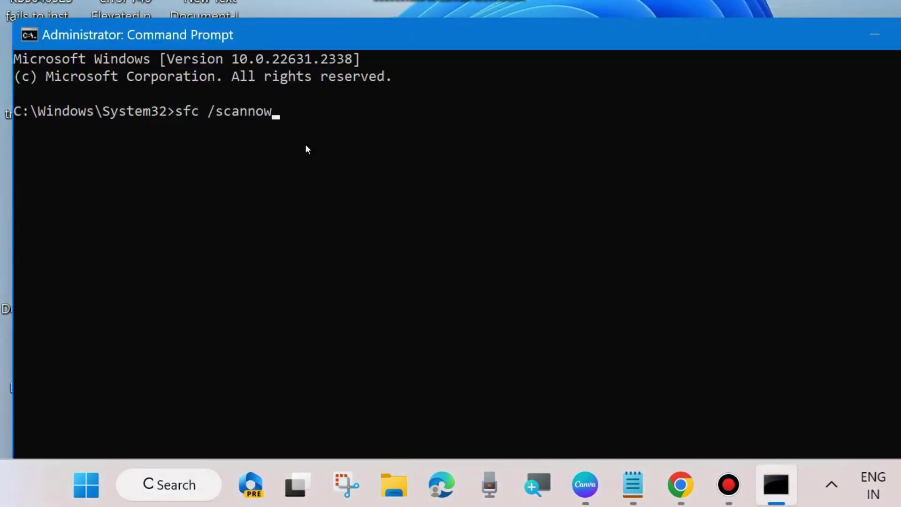
key(BackSpace)
key(BackSpace)
key(BackSpace)
key(BackSpace)
key(BackSpace)
key(BackSpace)
key(BackSpace)
key(BackSpace)
key(BackSpace)
key(BackSpace)
key(BackSpace)
key(BackSpace)
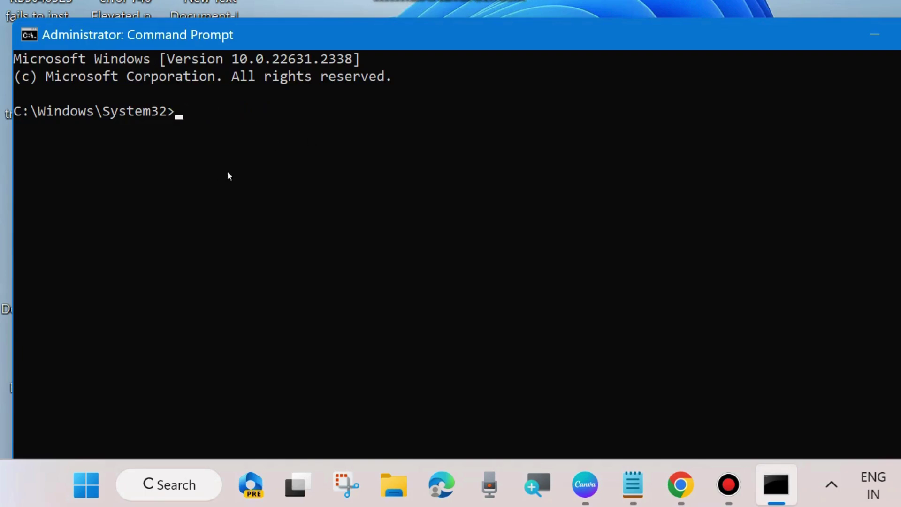
- Switch to the Notepad document and review the net stop commands for wuauserv, cryptSvc, bits and msiserver one by one
click(633, 484)
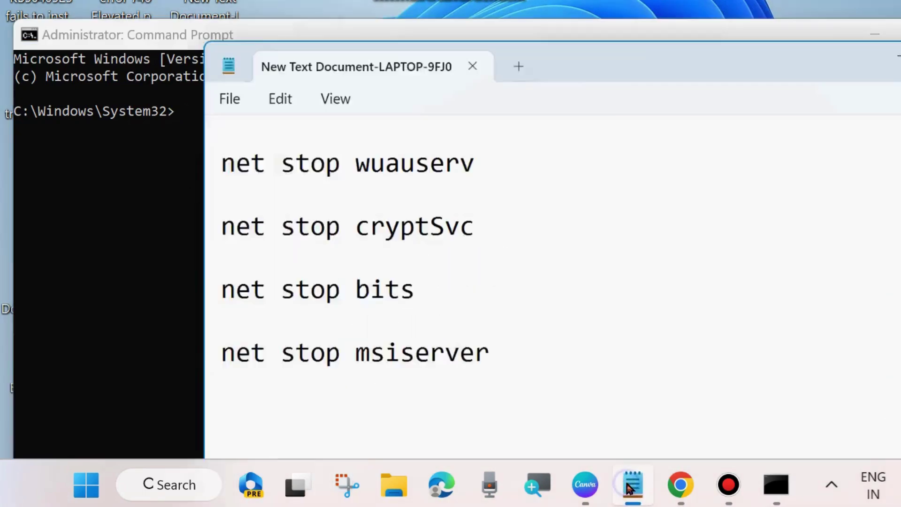
drag(549, 43, 711, 31)
triple_click(337, 137)
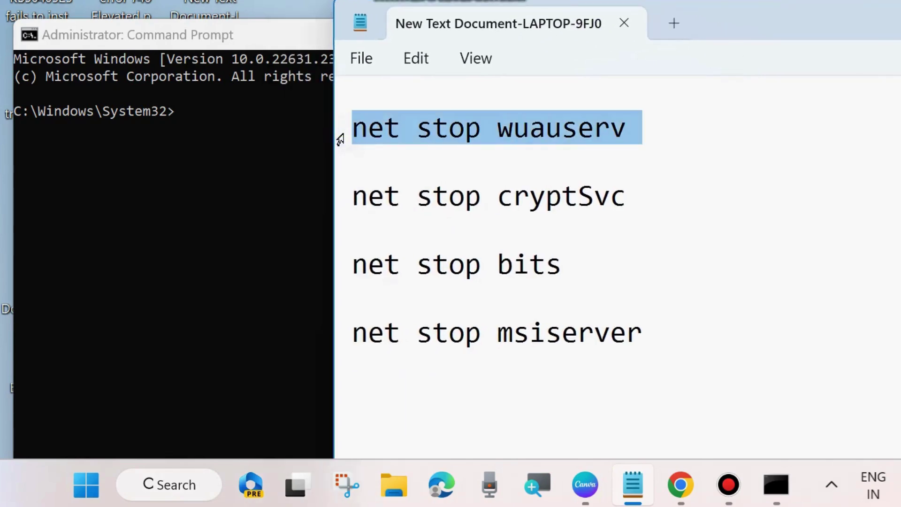
triple_click(336, 200)
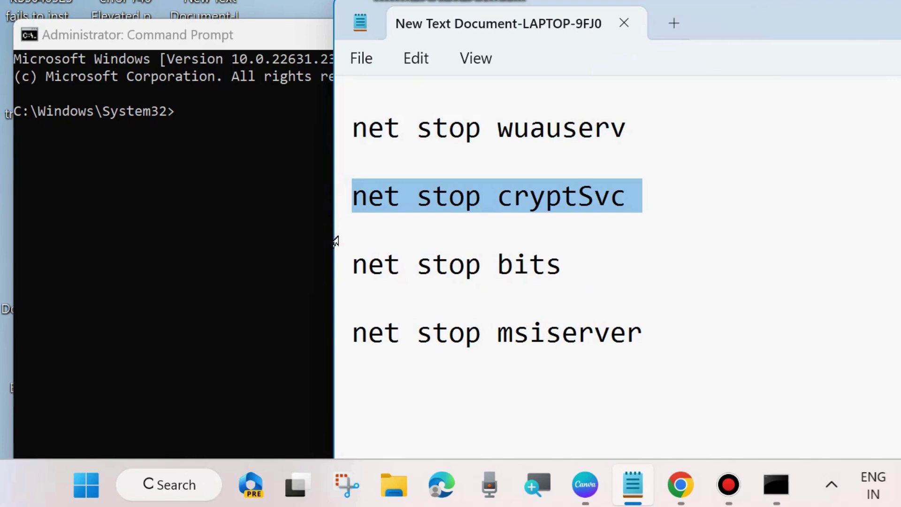
triple_click(336, 267)
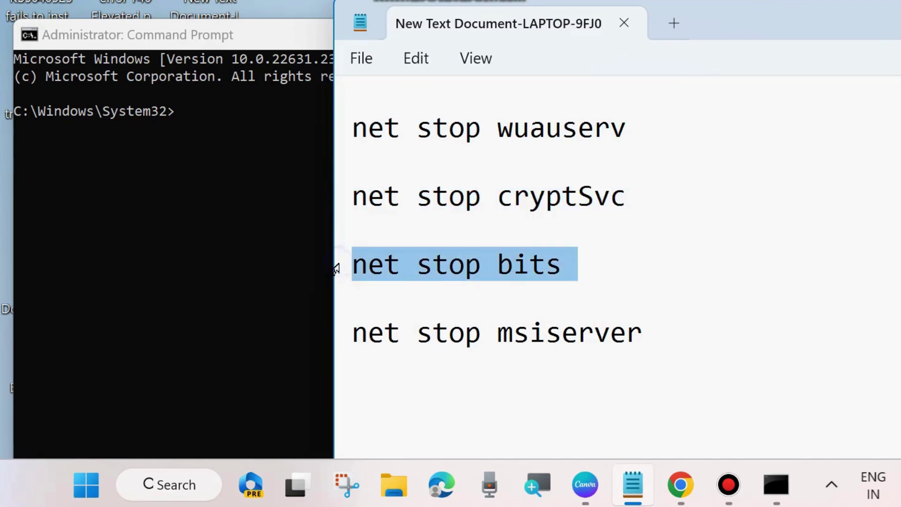
triple_click(336, 336)
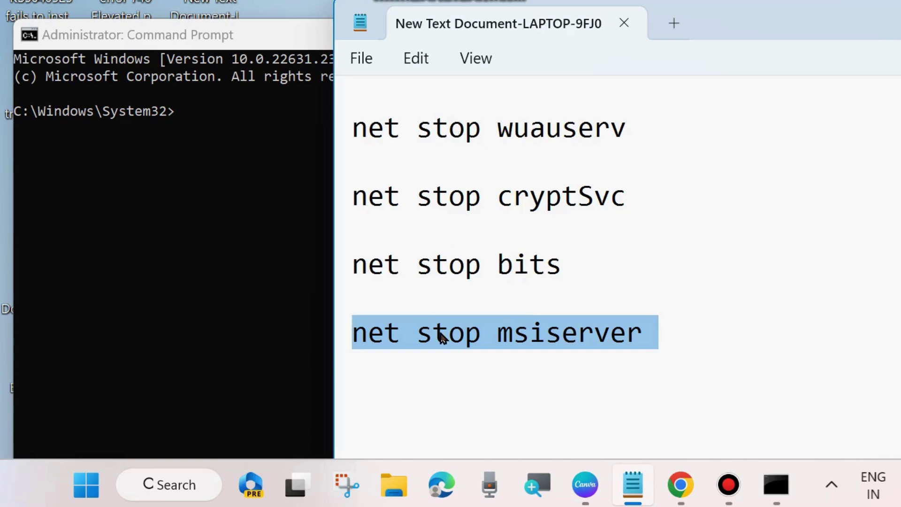
- Review the two ren commands that rename the SoftwareDistribution and catroot2 folders to SoftwareDistribution.old and Catroot2.old
scroll(452, 263, down, 3)
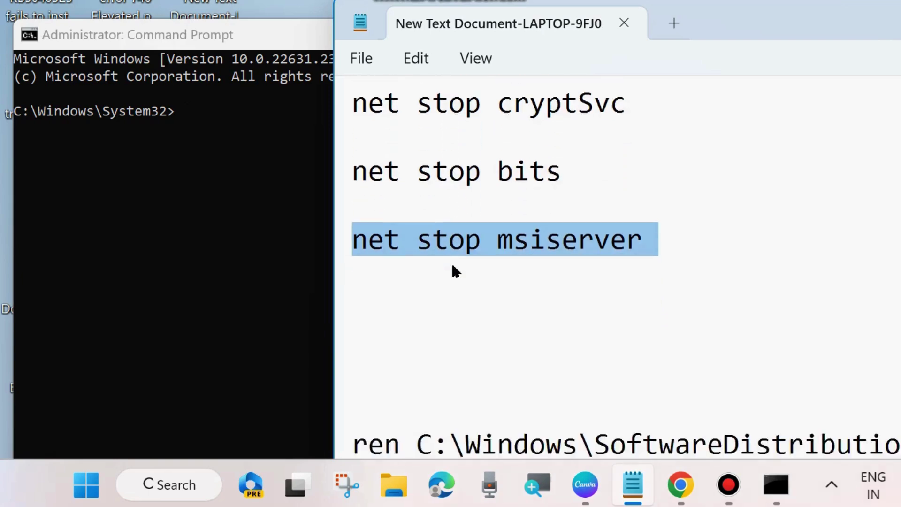
drag(765, 26, 575, 12)
drag(148, 231, 149, 253)
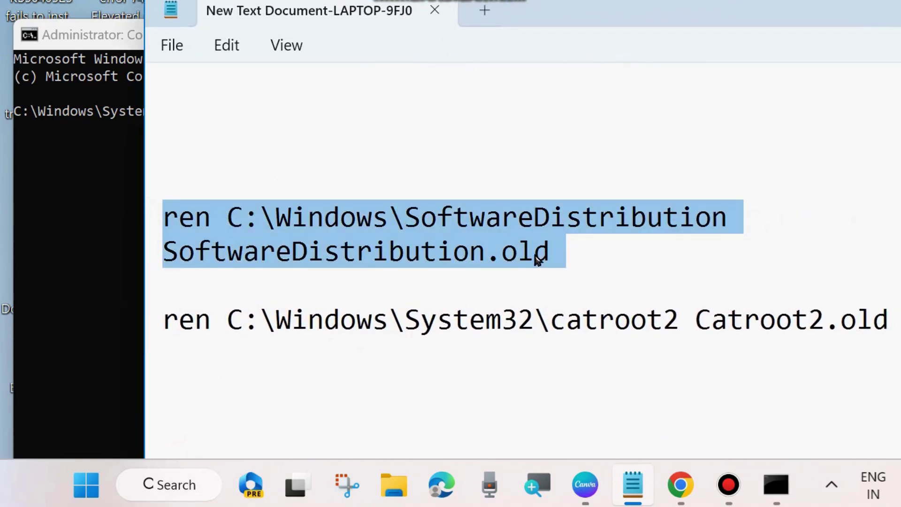
click(143, 328)
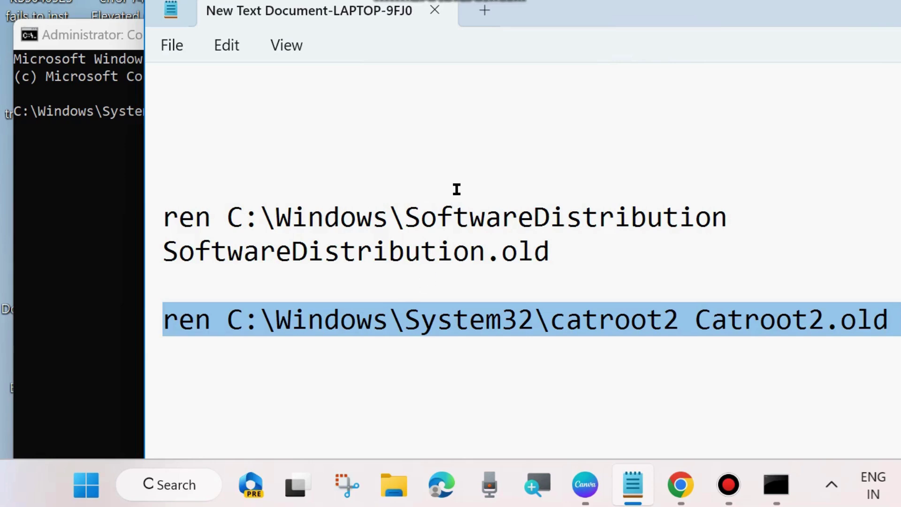
- Review the net start commands for wuauserv, cryptSvc, bits and msiserver one by one in the Notepad document
drag(540, 21, 660, 2)
scroll(372, 256, down, 4)
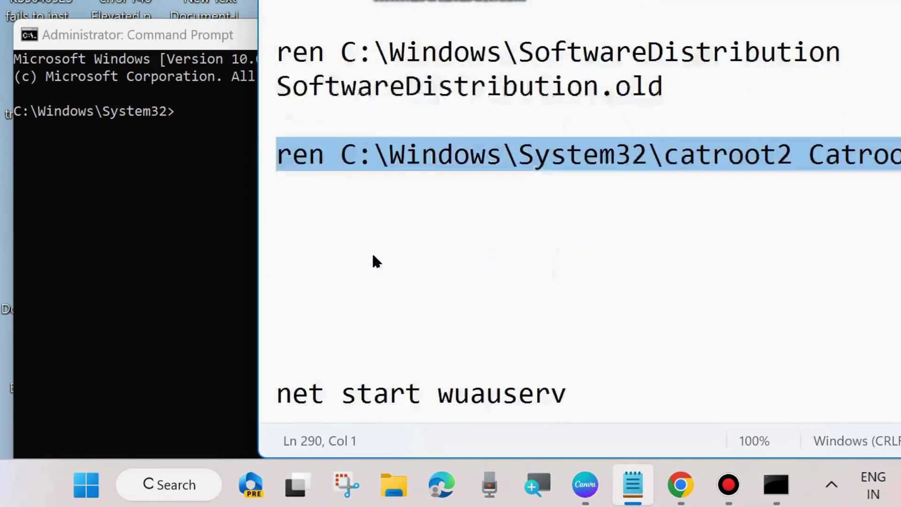
triple_click(264, 92)
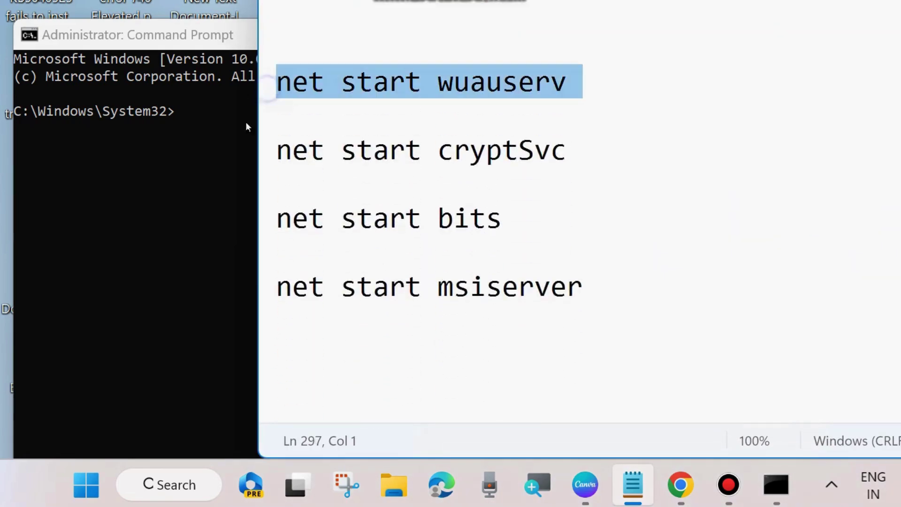
triple_click(260, 154)
triple_click(262, 221)
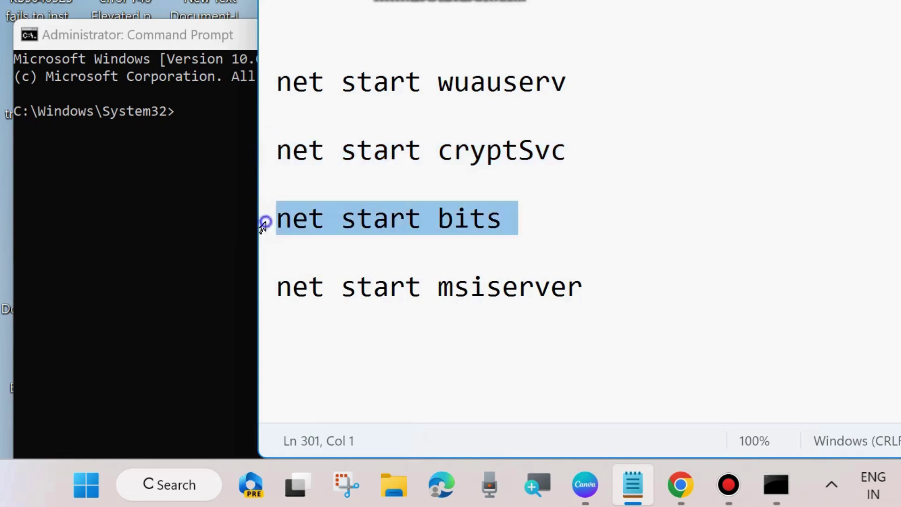
triple_click(261, 287)
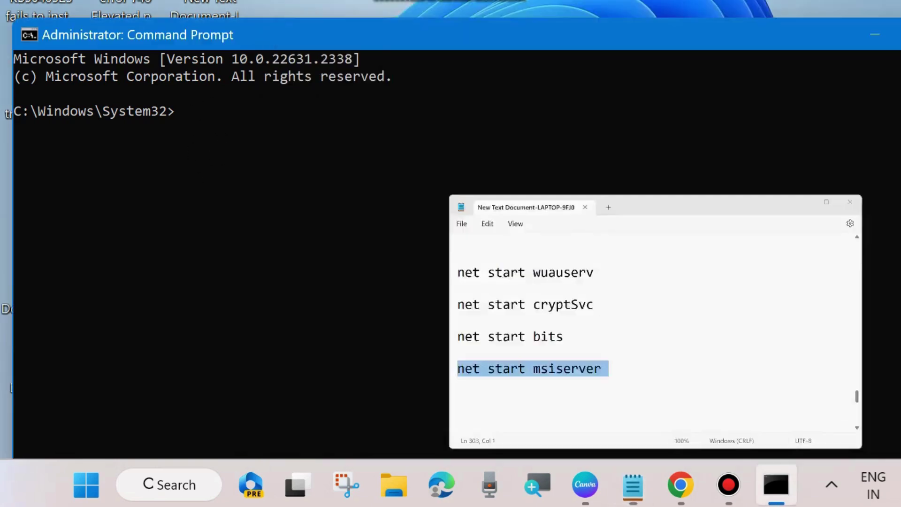
- Return to Command Prompt and minimize it, bring up the Windows shut down and restart options, and dismiss them
click(266, 192)
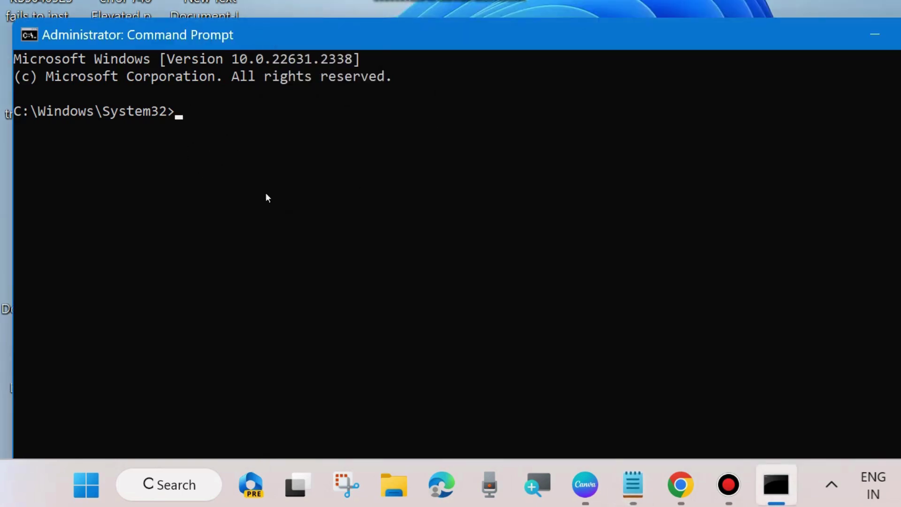
click(875, 34)
right_click(78, 488)
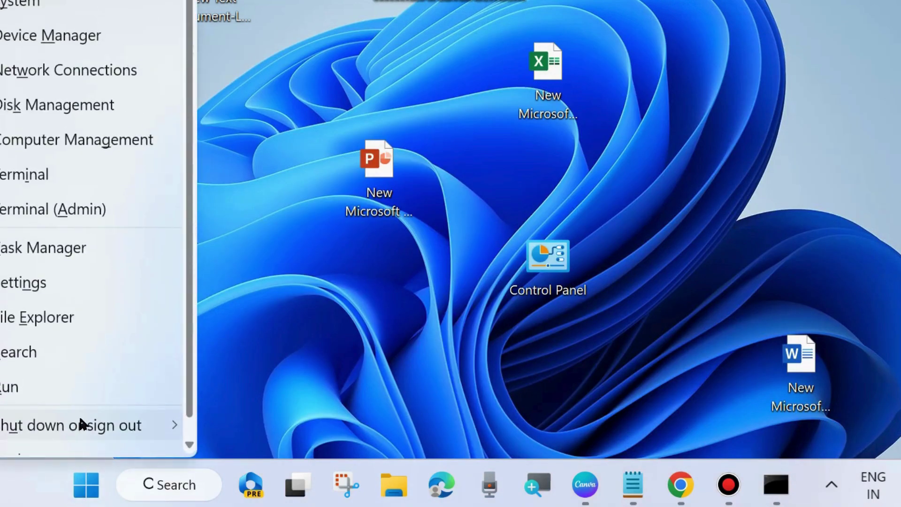
mouse_move(81, 425)
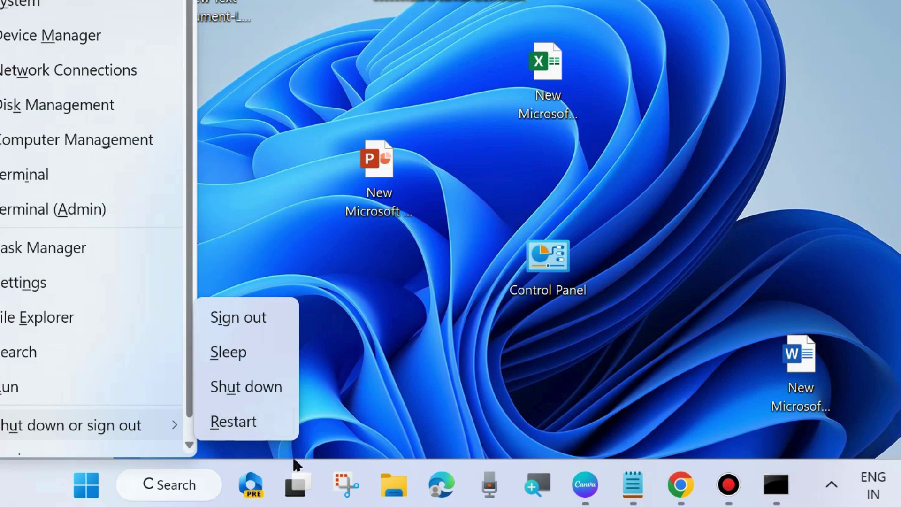
click(614, 183)
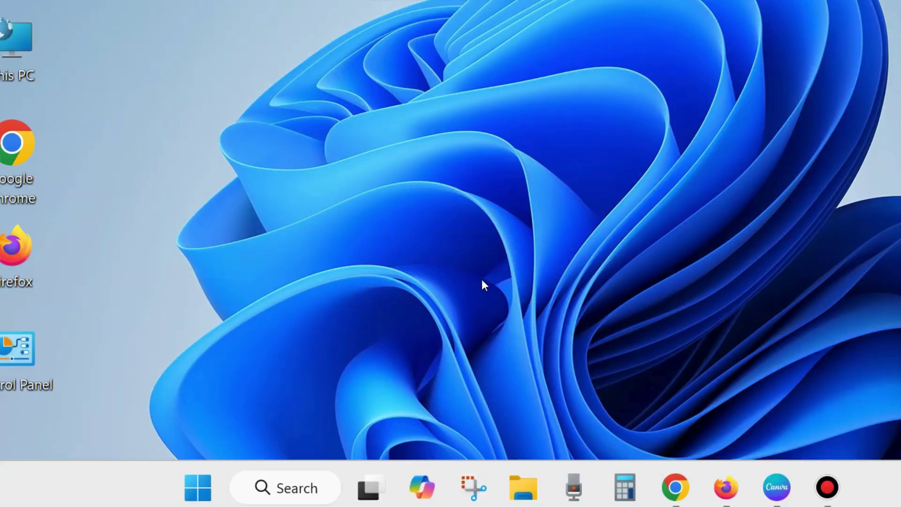
- Open Windows Settings and go to the Windows Update page
right_click(196, 483)
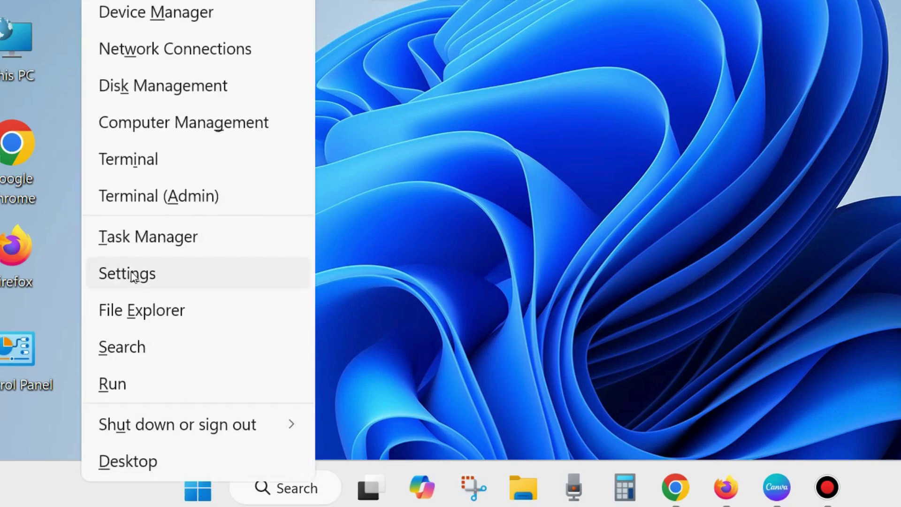
click(133, 276)
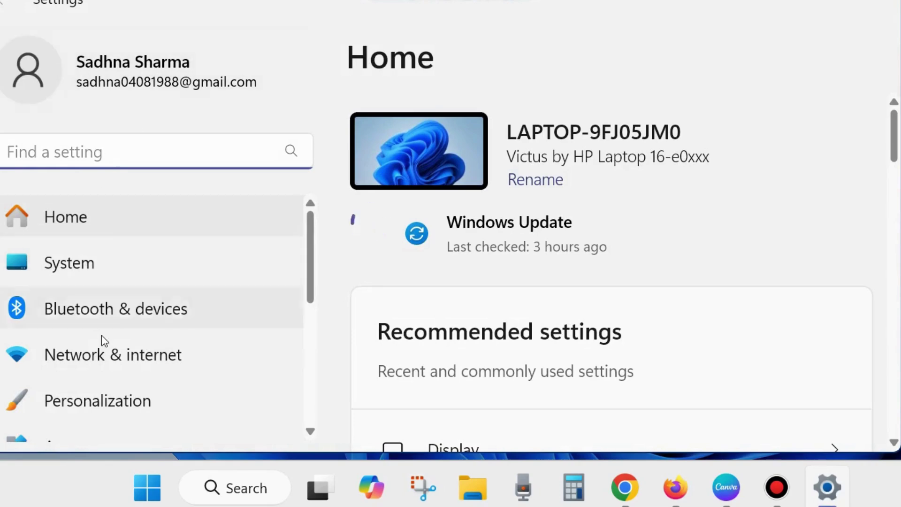
scroll(103, 343, down, 7)
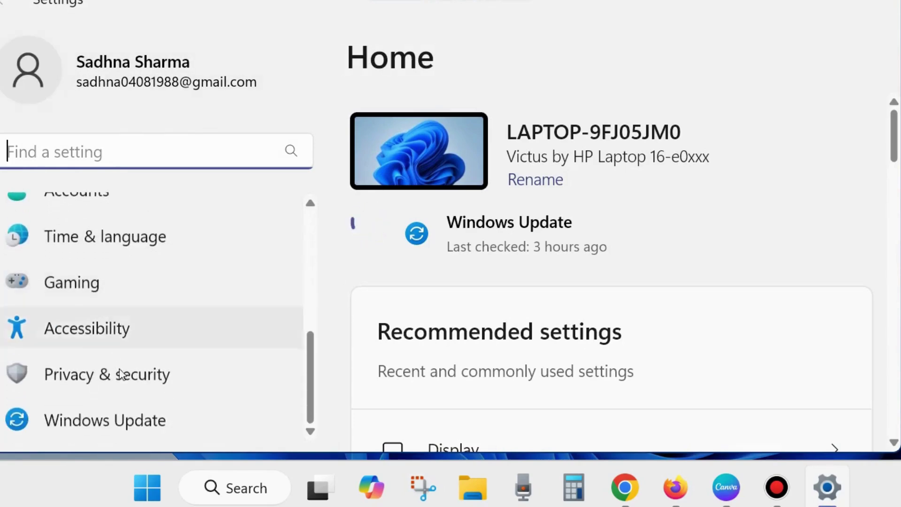
click(104, 422)
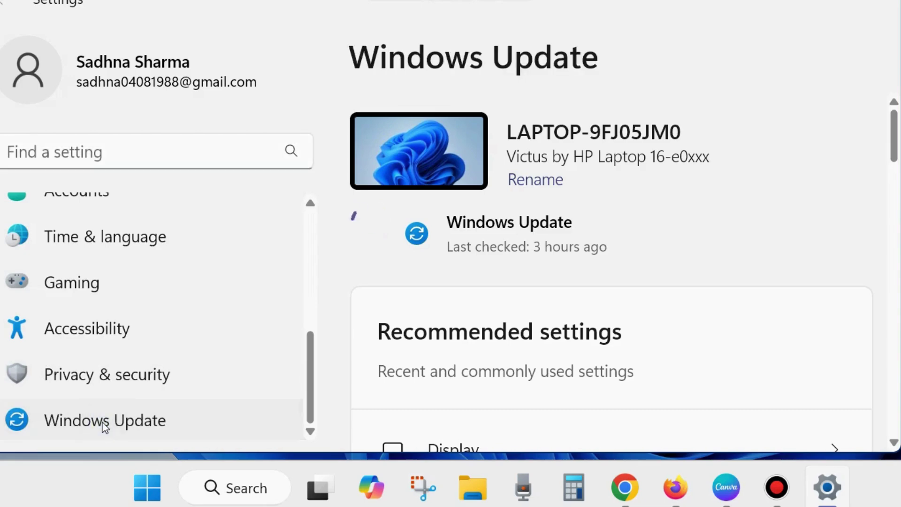
- Look through the Windows Update options and open the update history
scroll(702, 316, down, 3)
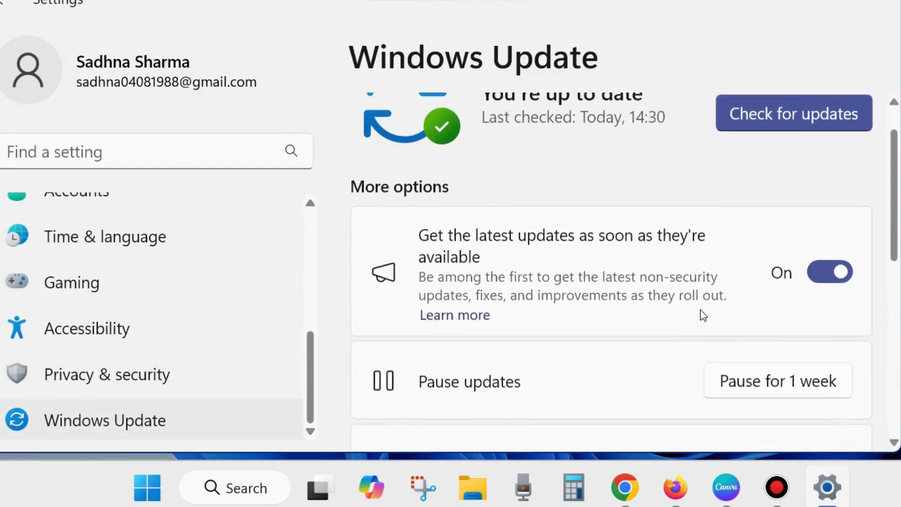
scroll(683, 314, down, 5)
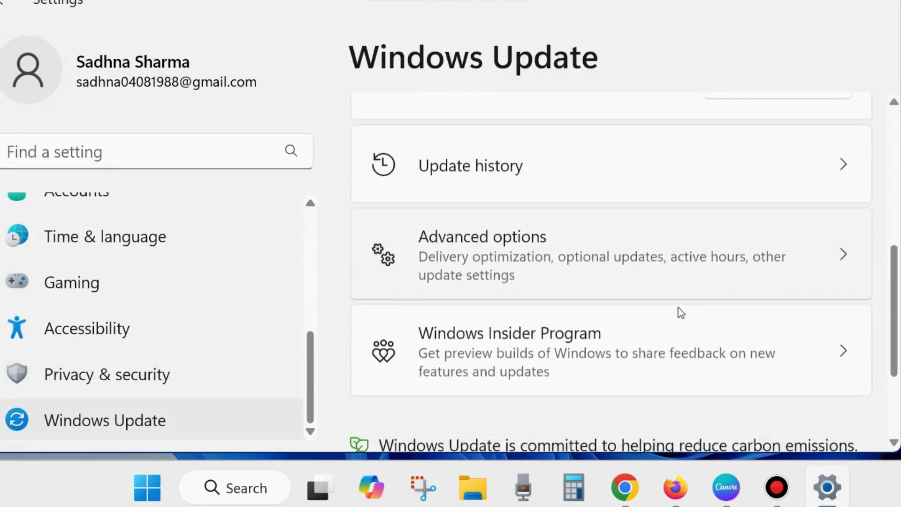
scroll(675, 311, down, 3)
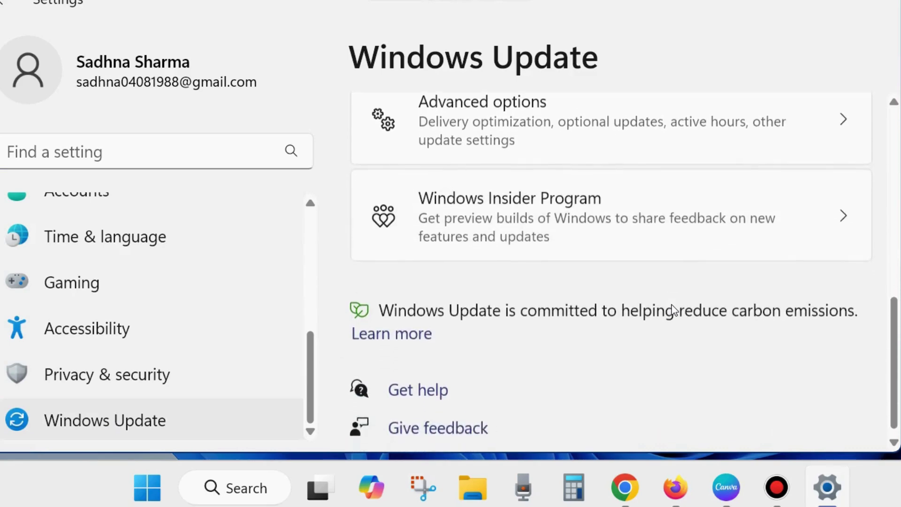
scroll(674, 311, up, 3)
scroll(673, 310, up, 3)
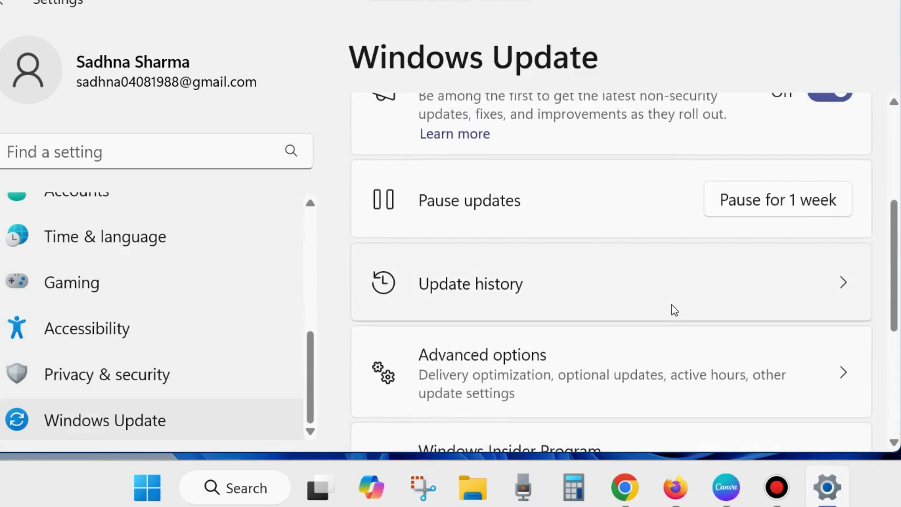
click(484, 285)
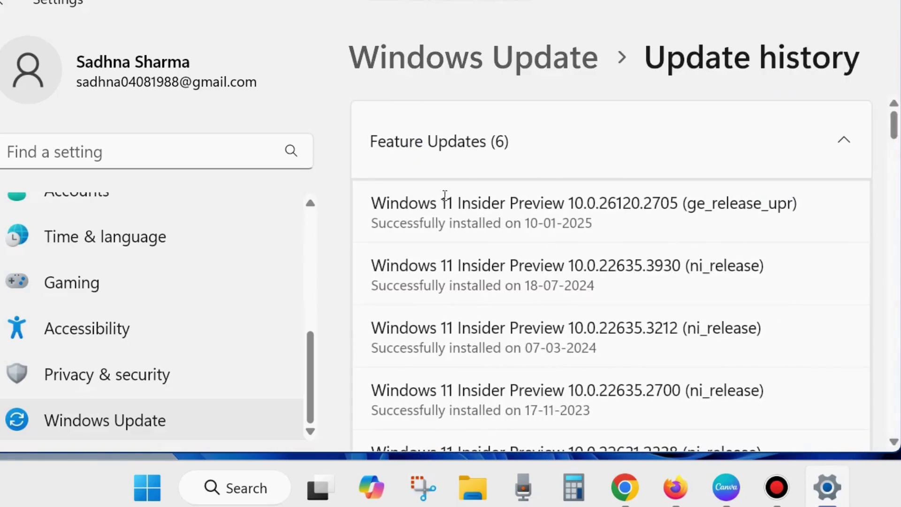
- Review the installed feature and quality updates with their KB numbers and installation dates, and close Settings
scroll(631, 289, down, 5)
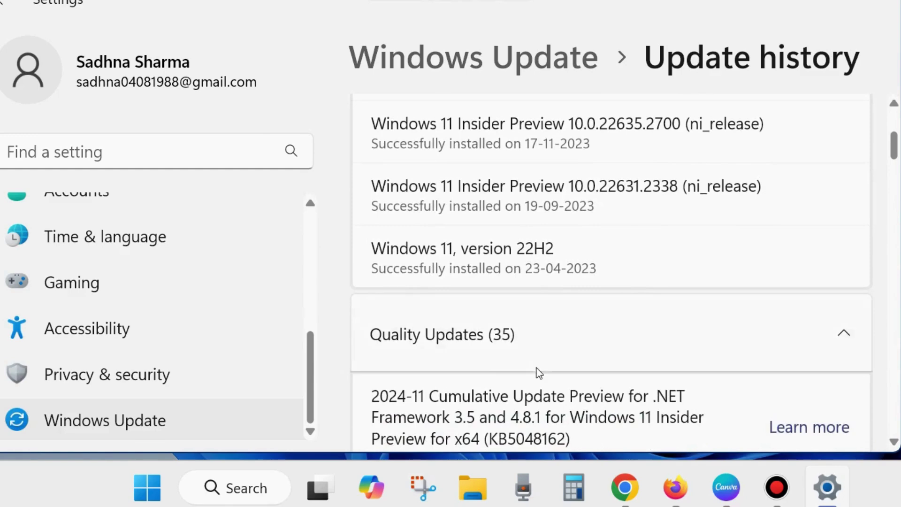
scroll(630, 292, down, 3)
scroll(726, 327, down, 3)
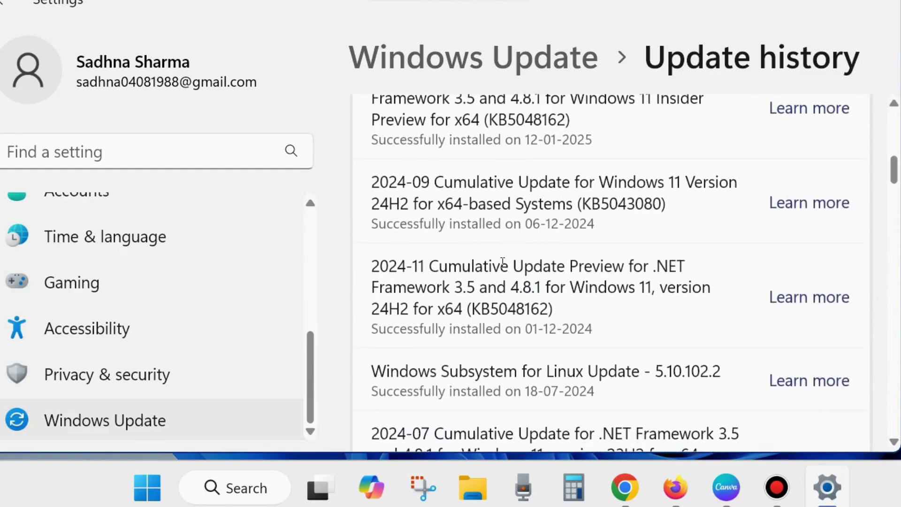
scroll(502, 262, up, 3)
scroll(488, 306, down, 6)
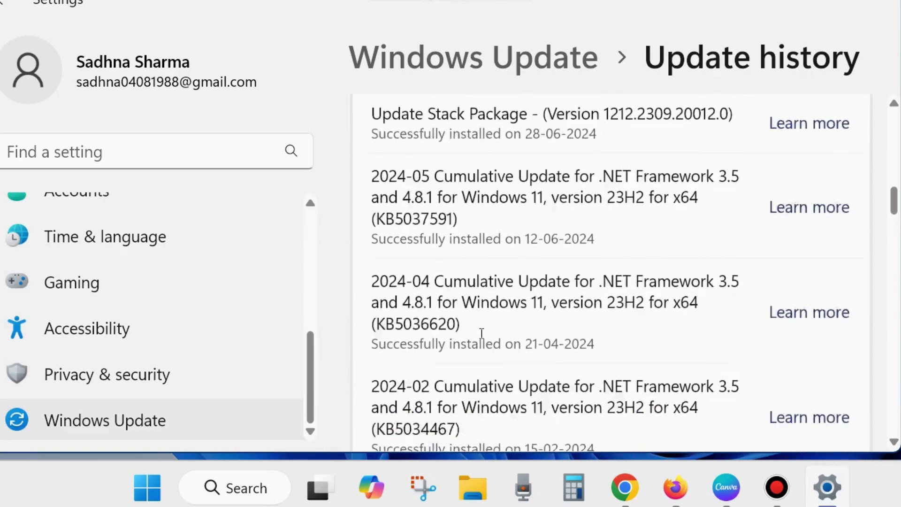
scroll(481, 333, down, 12)
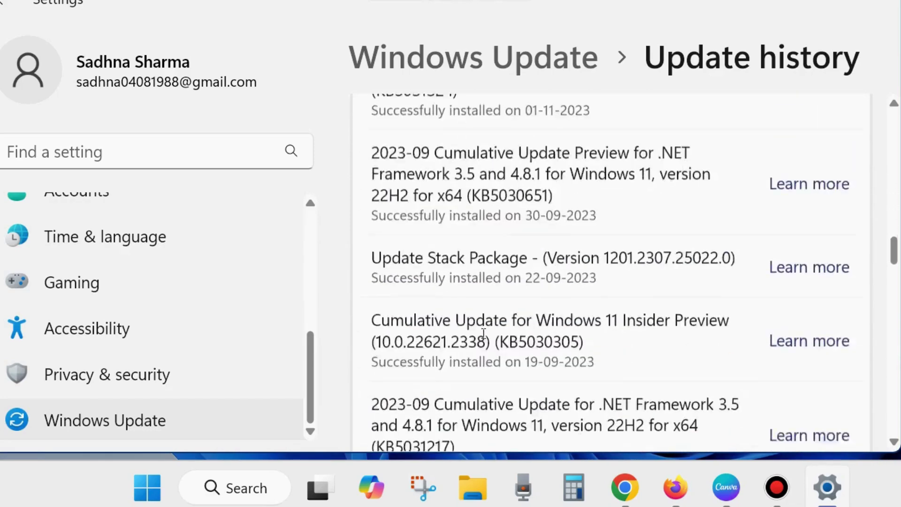
scroll(484, 332, down, 6)
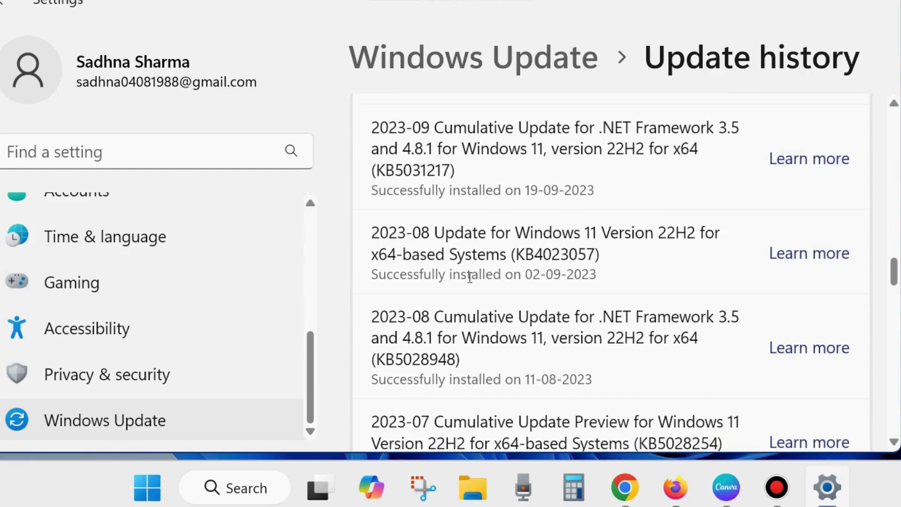
scroll(469, 277, up, 10)
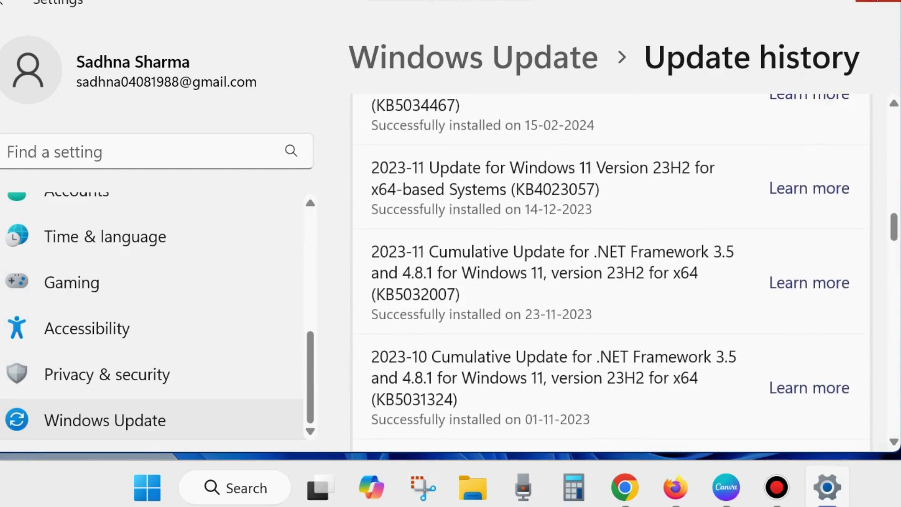
click(878, 1)
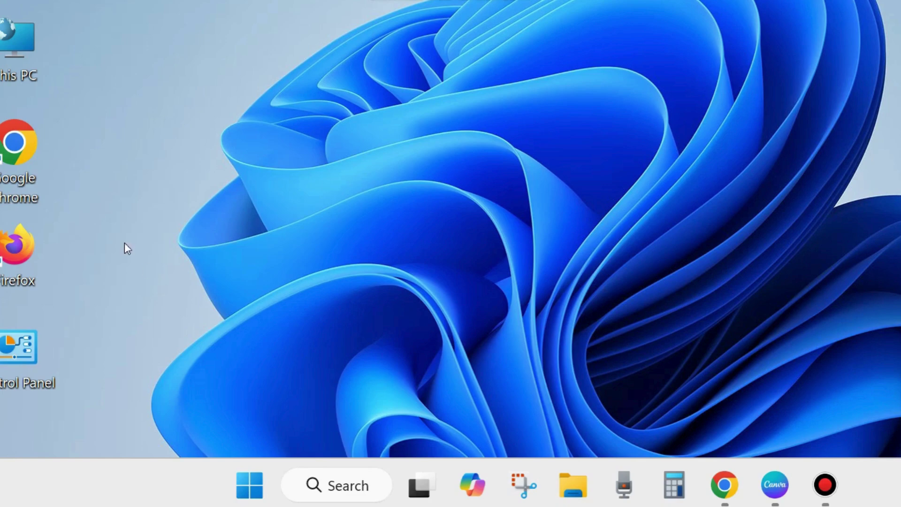
- Open Google Chrome, move its window fully into view on the desktop, and enlarge it in width and height
double_click(14, 149)
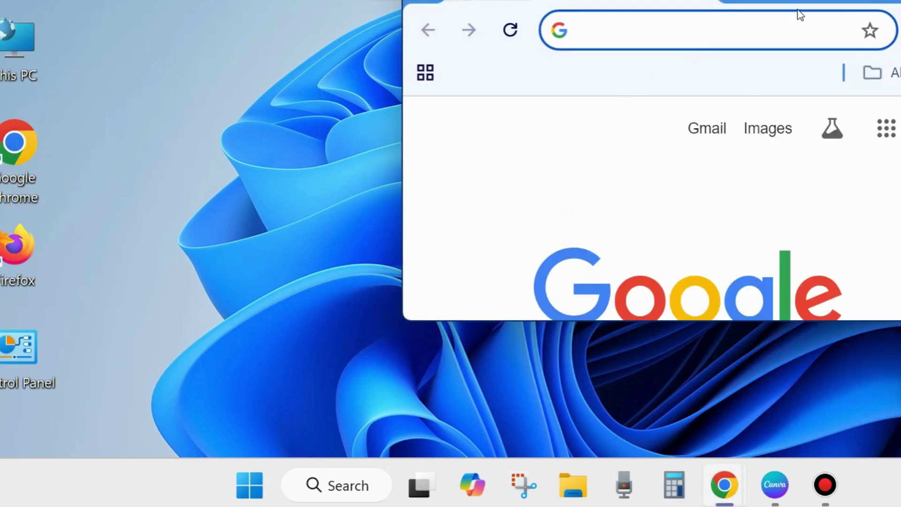
drag(805, 3, 578, 117)
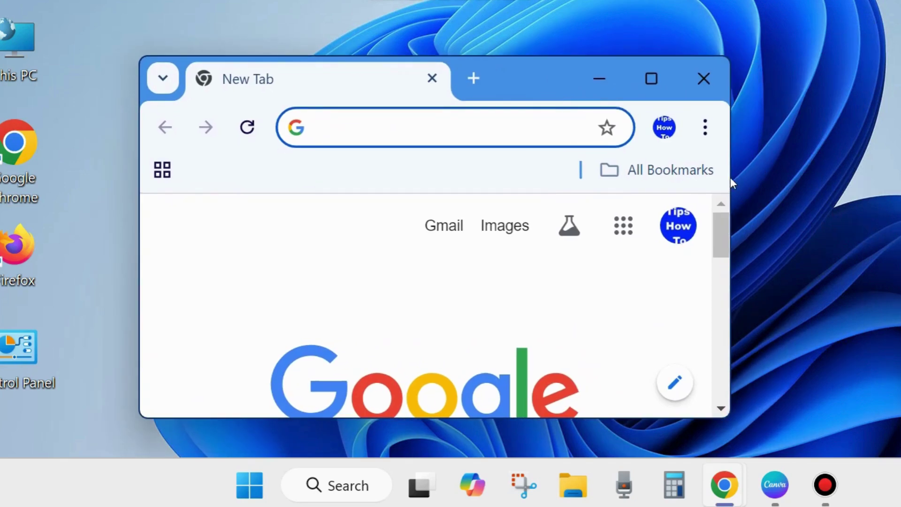
drag(734, 177, 880, 195)
drag(551, 424, 552, 444)
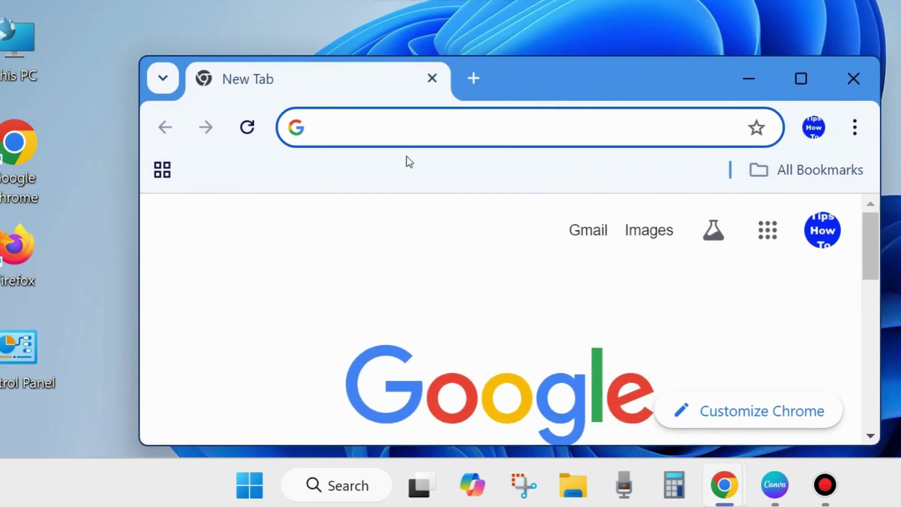
- Search Google for "microsoft update catalog" and open the official Microsoft Update Catalog site
text(microsof)
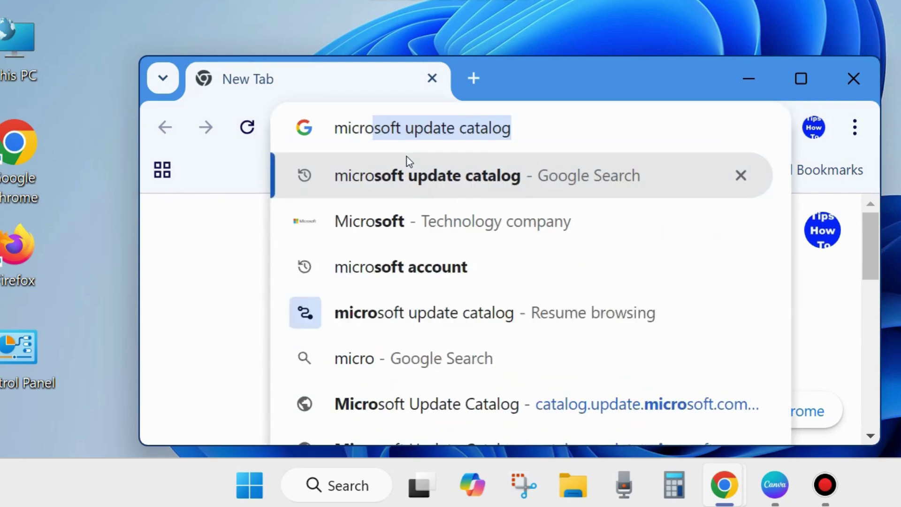
text(t)
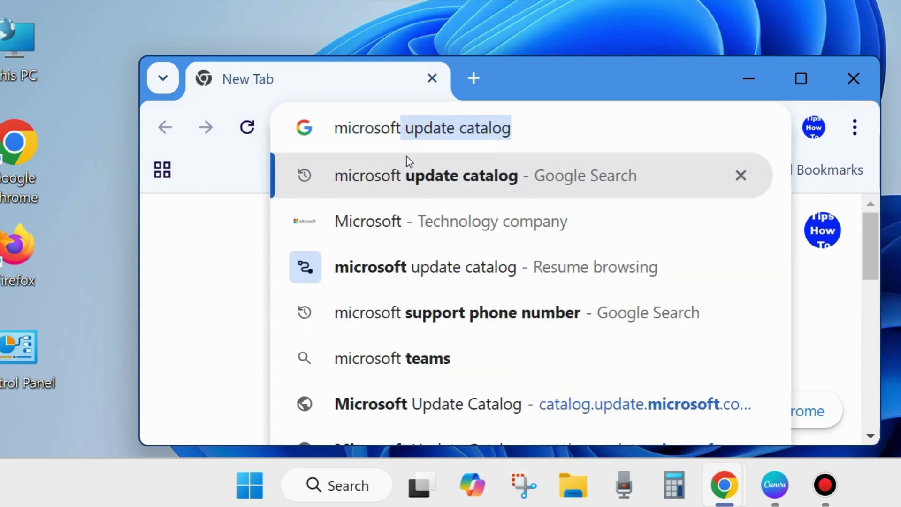
click(521, 131)
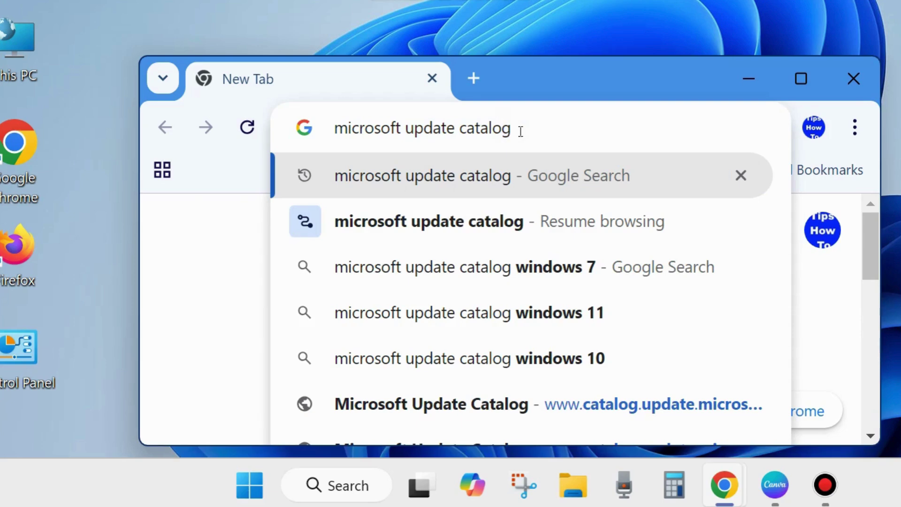
key(Return)
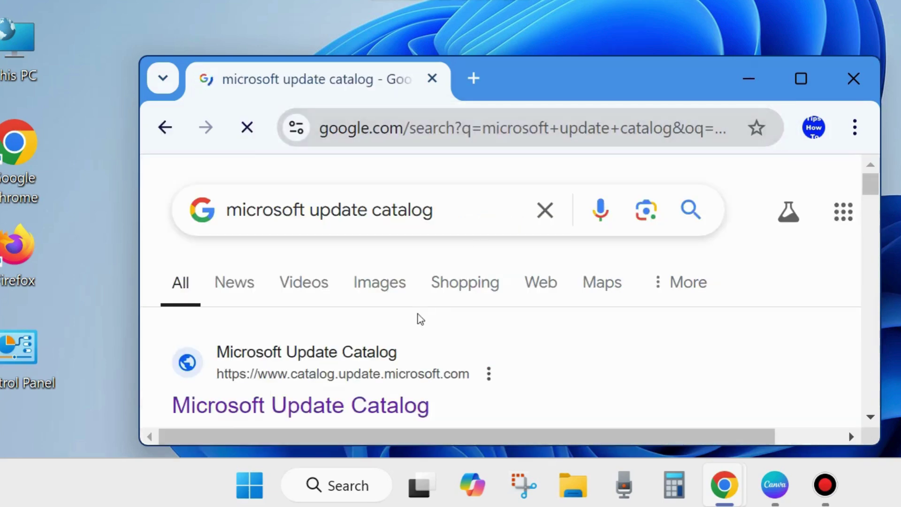
scroll(422, 328, down, 2)
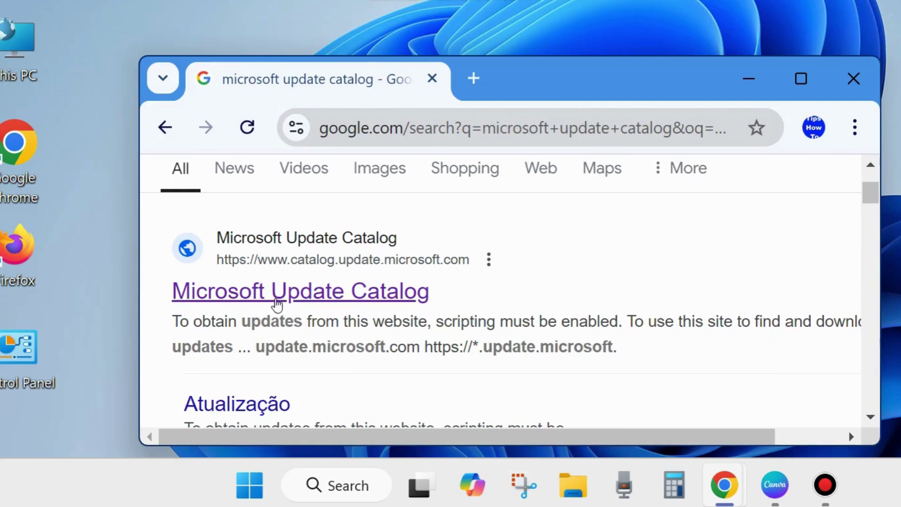
click(327, 300)
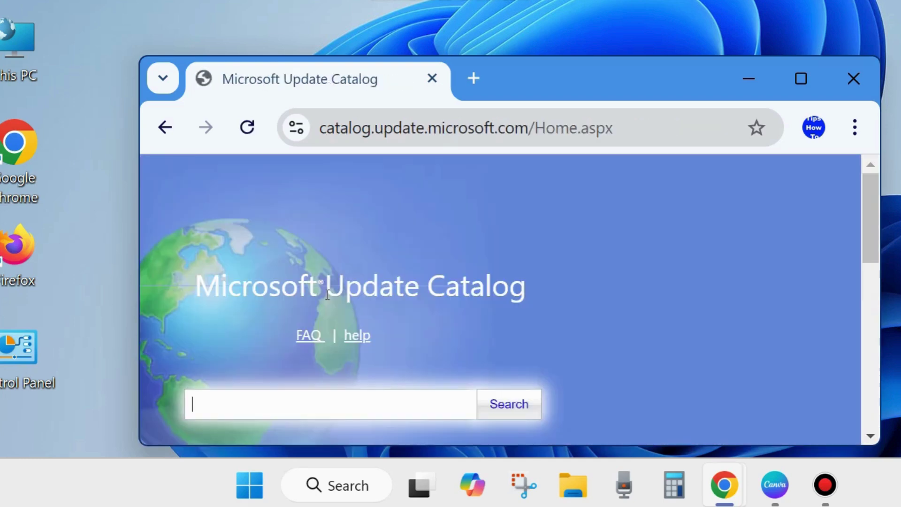
- Search the Microsoft Update Catalog for the update KB5050188
scroll(604, 322, down, 3)
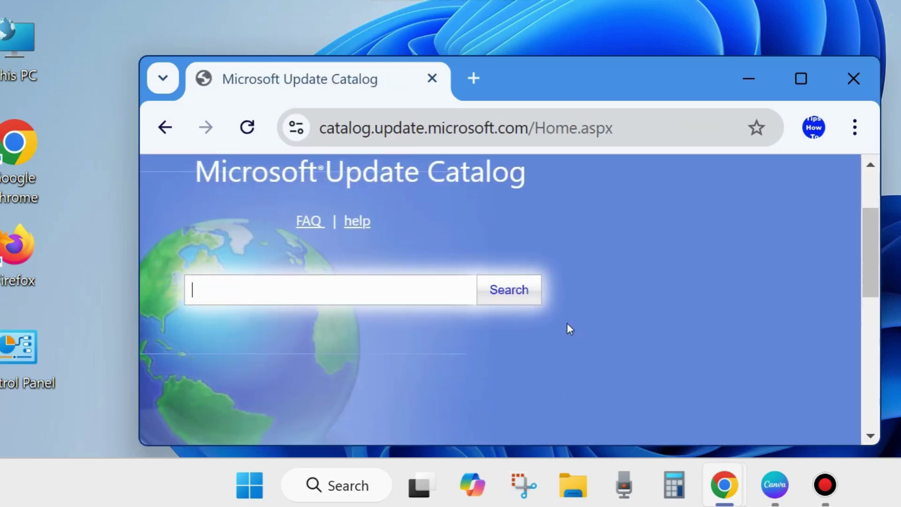
click(236, 288)
text(KB5050188)
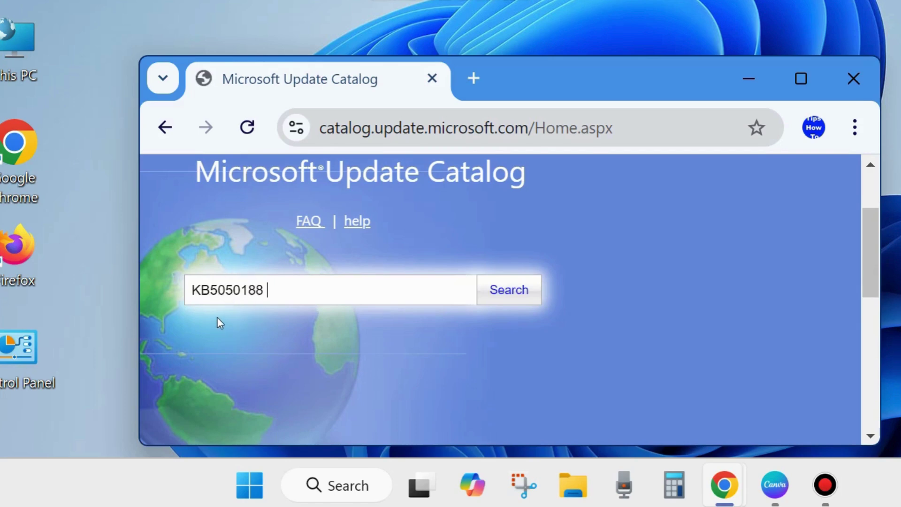
click(505, 293)
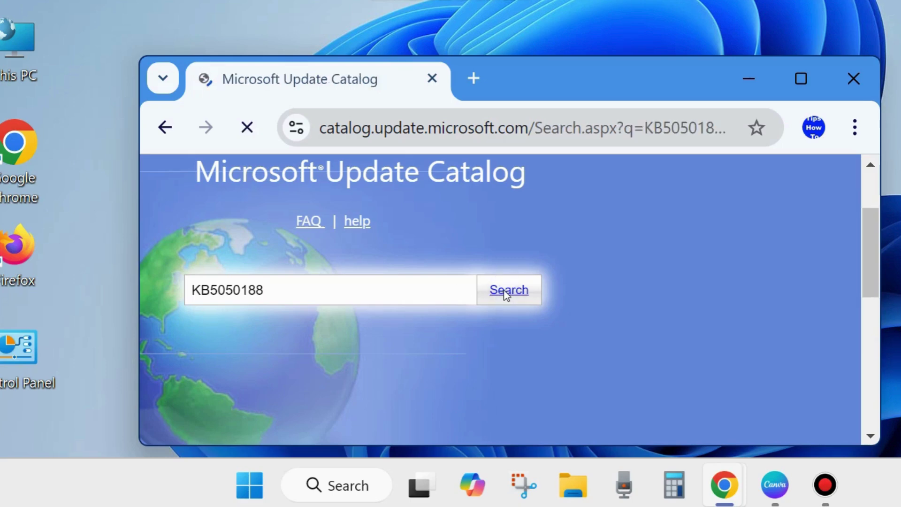
- Examine the KB5050188 catalog results, comparing the titles, products, sizes and download options of the listed updates
scroll(504, 296, down, 5)
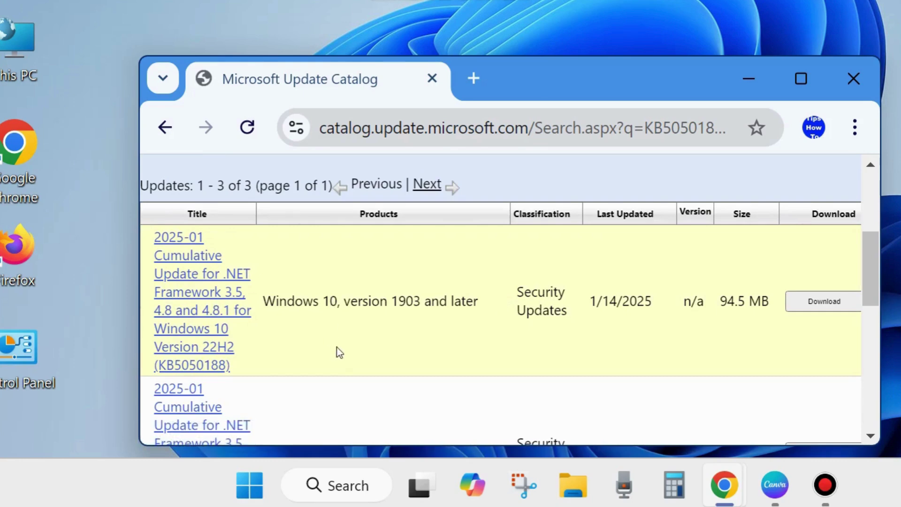
scroll(337, 347, down, 2)
scroll(435, 343, down, 5)
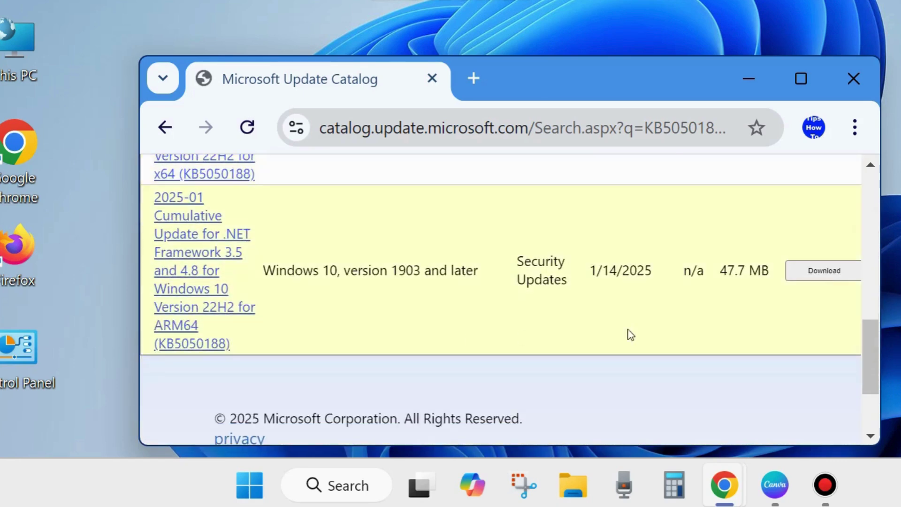
scroll(810, 286, up, 5)
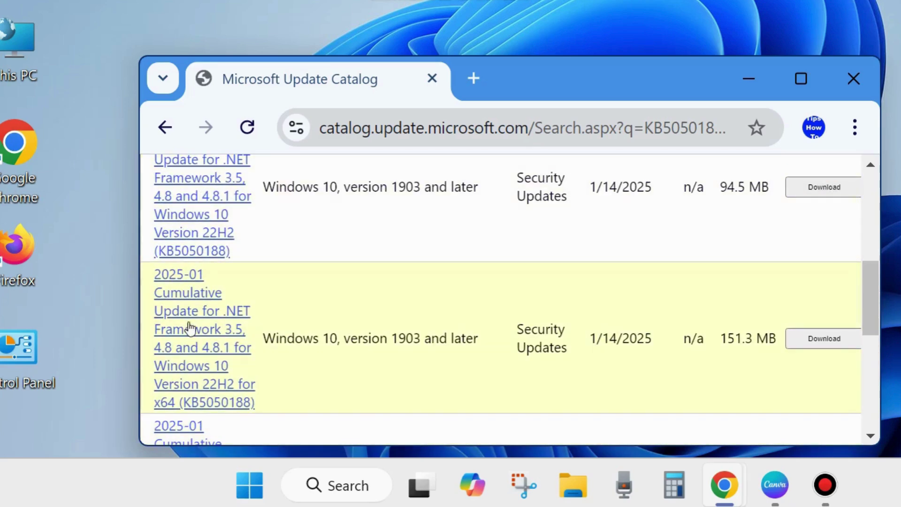
scroll(356, 334, down, 2)
scroll(359, 335, up, 1)
scroll(622, 414, down, 1)
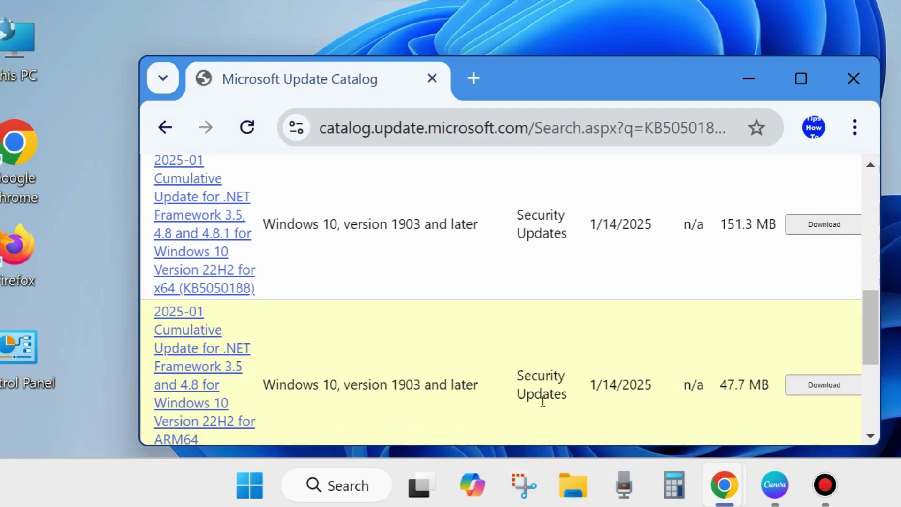
scroll(543, 402, up, 10)
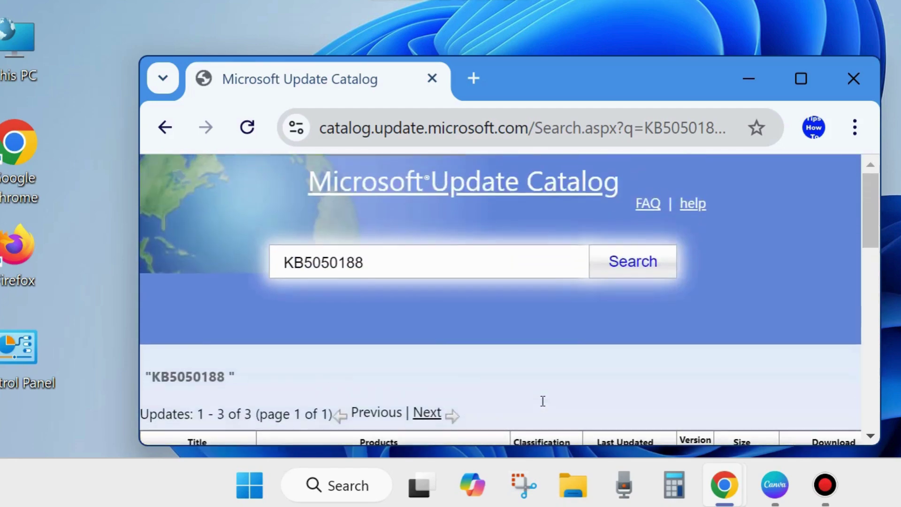